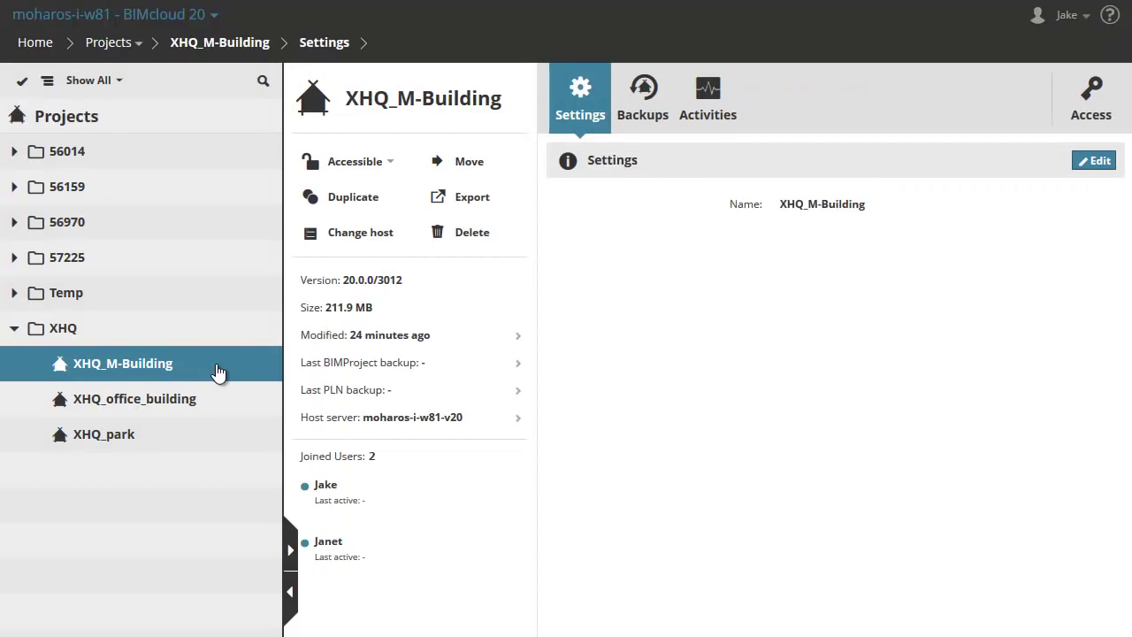
Move XHQ_M-Building to XHQ-server in the v20 group with Change host.
{"action": "left_click", "coordinate": [381, 235]}
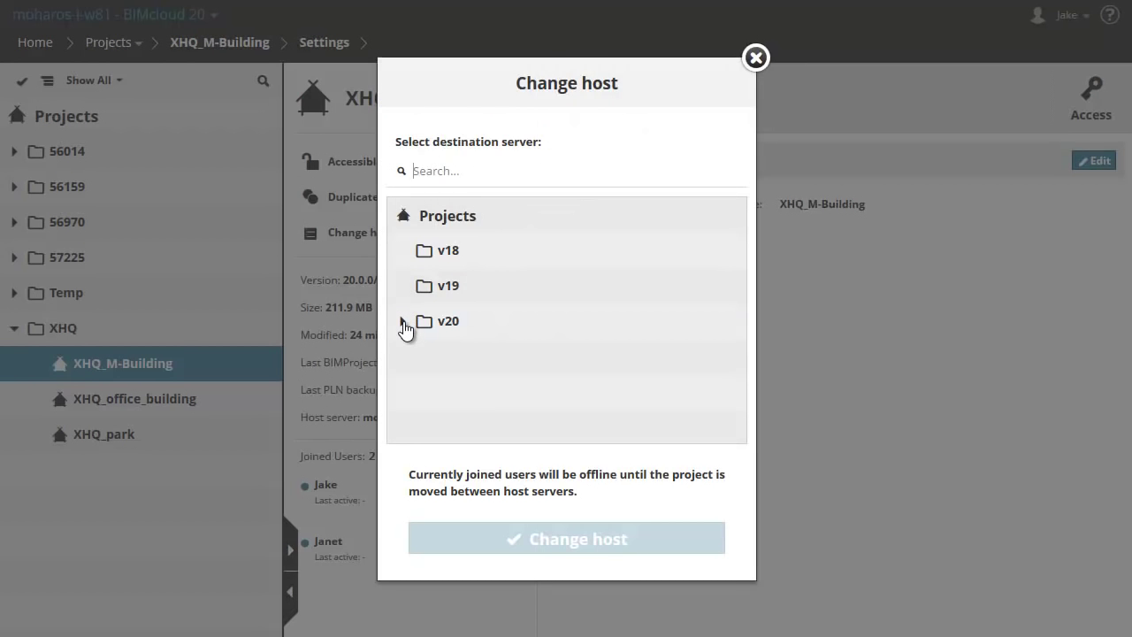
{"action": "left_click", "coordinate": [403, 322]}
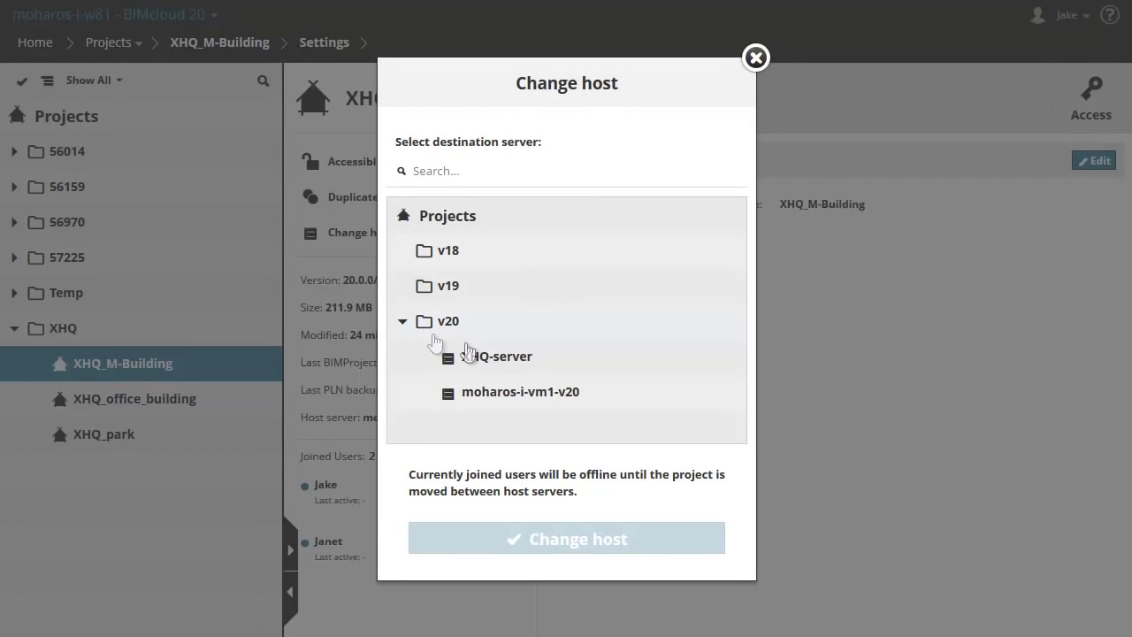
{"action": "left_click", "coordinate": [553, 362]}
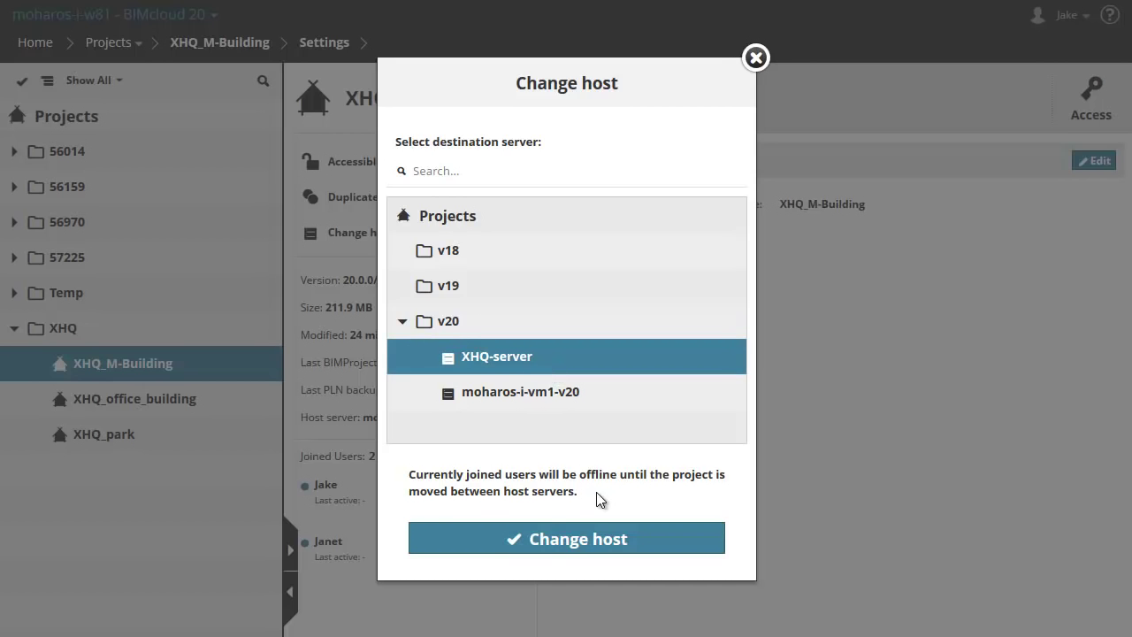
{"action": "left_click", "coordinate": [641, 538]}
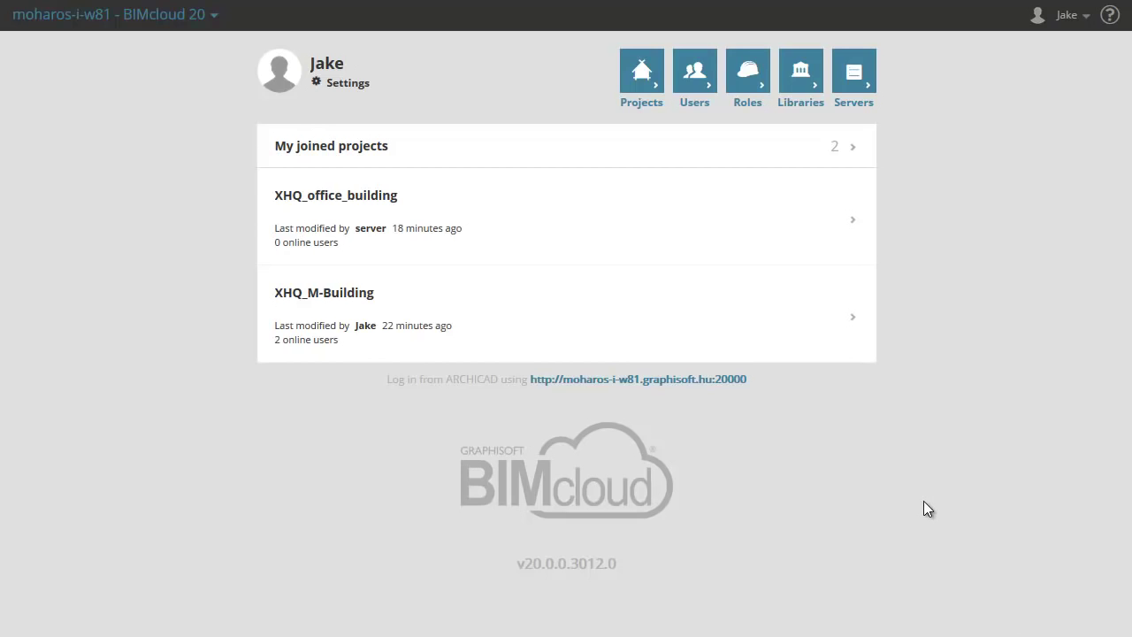
On the Projects page, check the host server of XHQ_M-Building, XHQ_office_building and XHQ_park.
{"action": "left_click", "coordinate": [646, 77]}
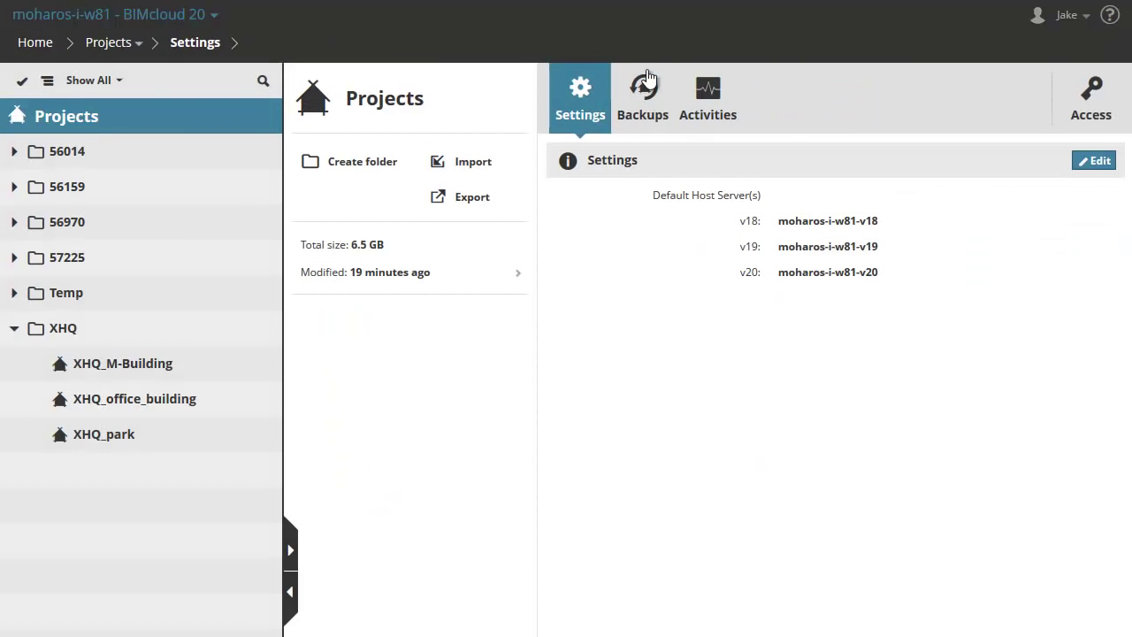
{"action": "left_click", "coordinate": [147, 366]}
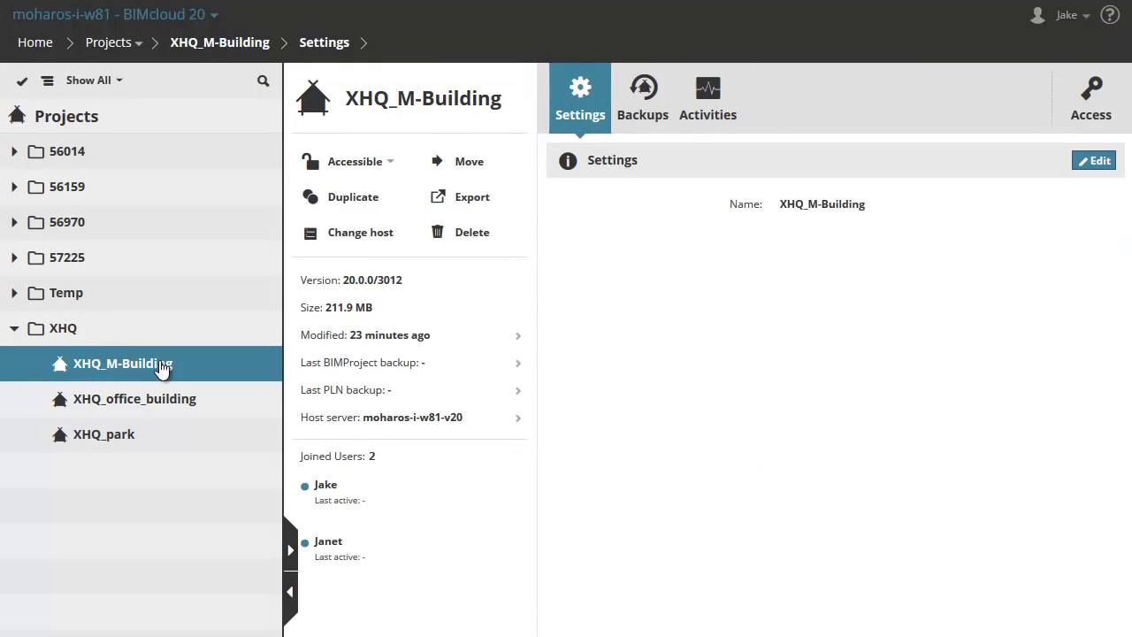
{"action": "left_click", "coordinate": [189, 403]}
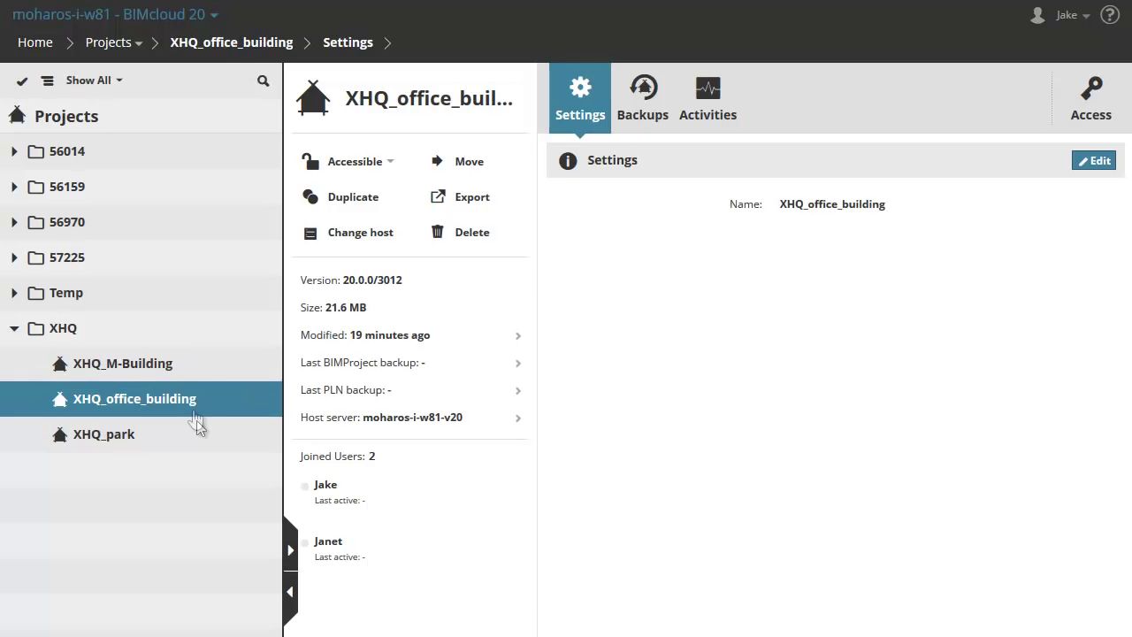
{"action": "left_click", "coordinate": [206, 441]}
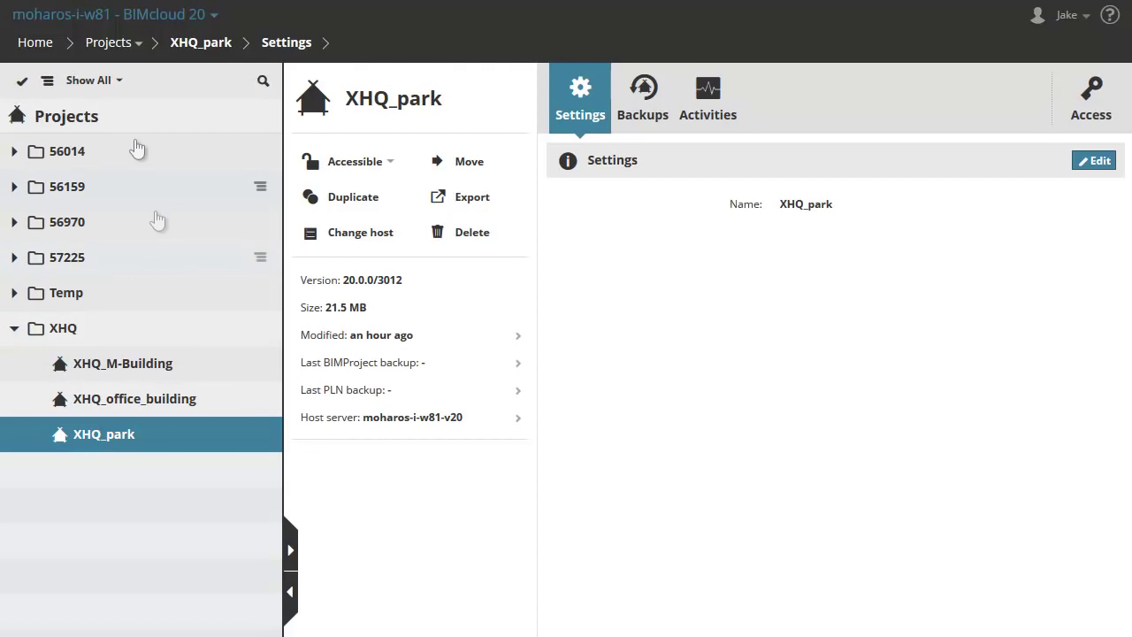
Review the XHQ projects hosted on moharos-i-w81-v20, then confirm XHQ-server hosts none.
{"action": "left_click", "coordinate": [135, 51]}
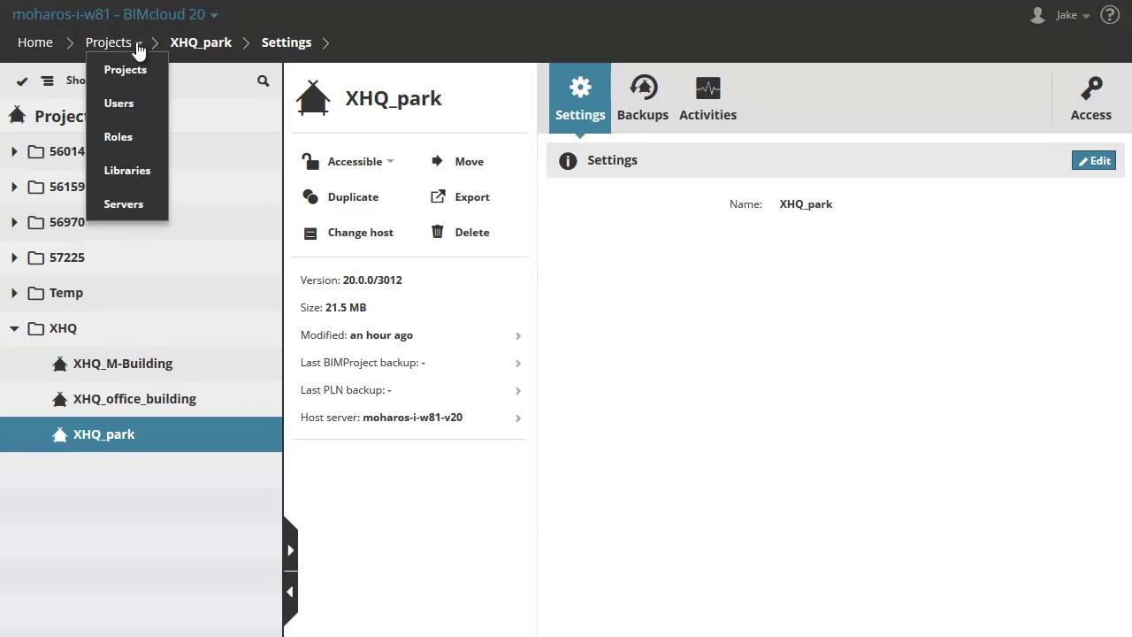
{"action": "left_click", "coordinate": [147, 211]}
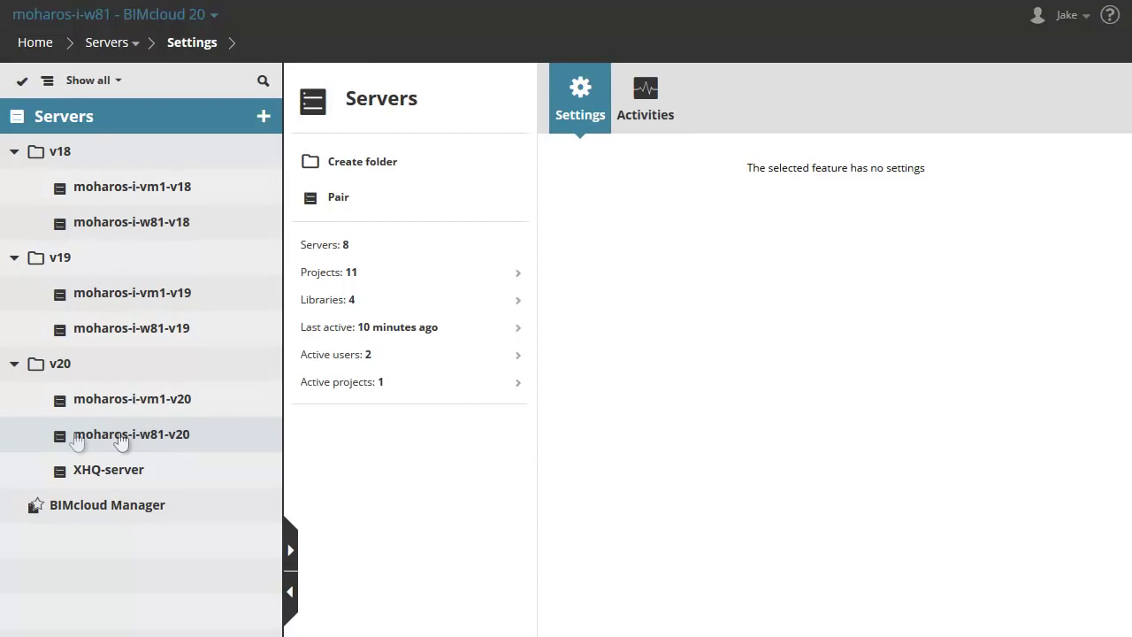
{"action": "left_click", "coordinate": [156, 437]}
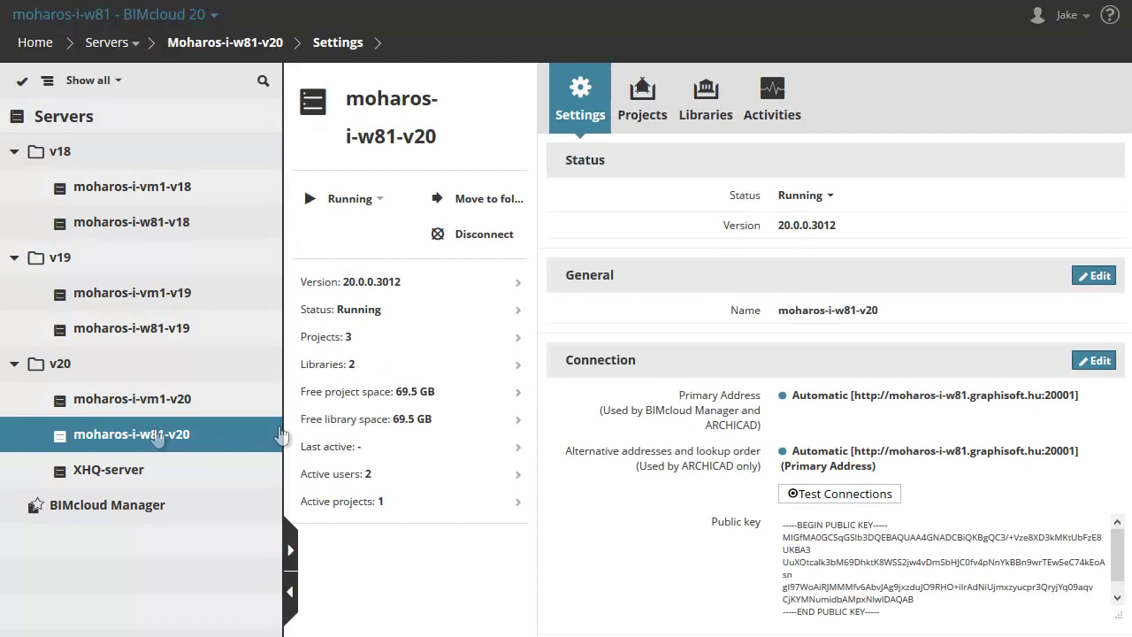
{"action": "left_click", "coordinate": [642, 102]}
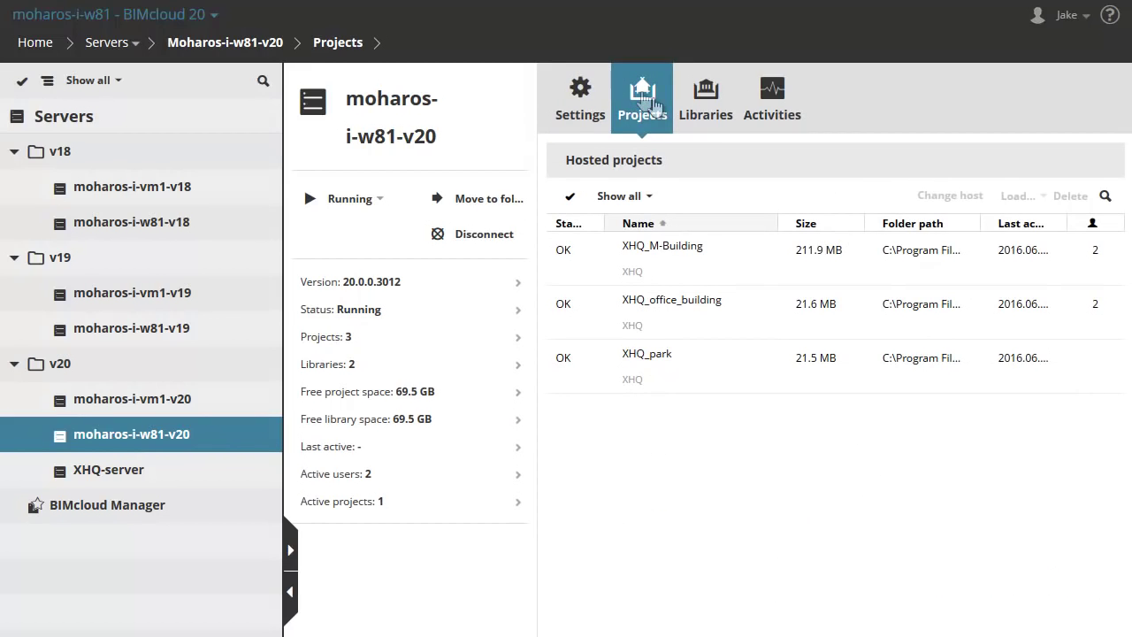
{"action": "left_click", "coordinate": [716, 257]}
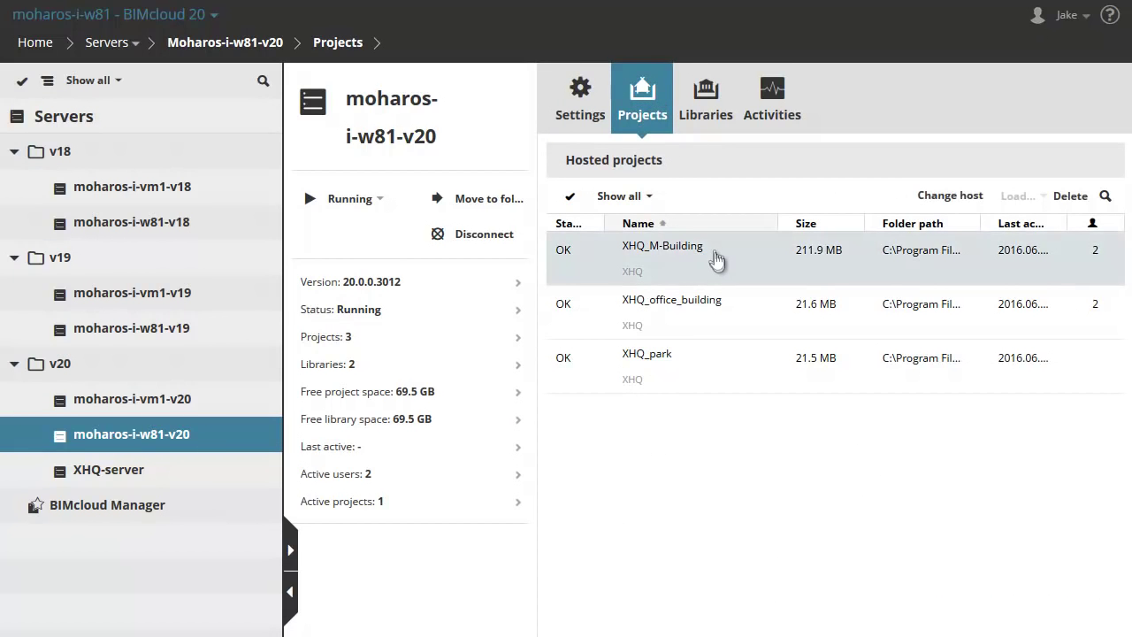
{"action": "left_click", "coordinate": [721, 303]}
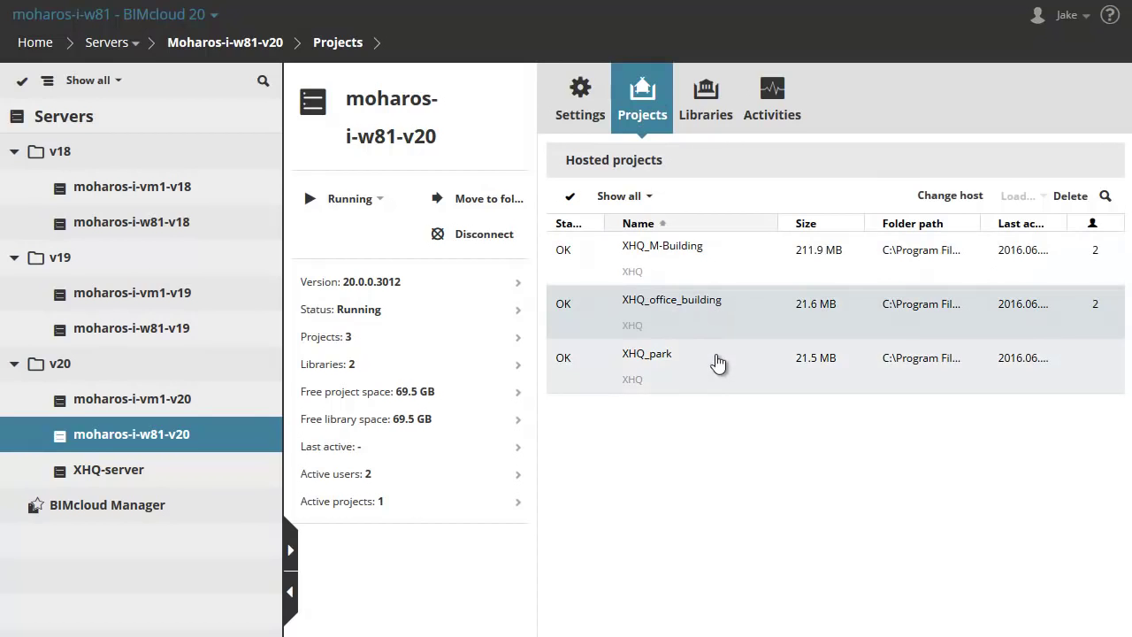
{"action": "left_click", "coordinate": [718, 359]}
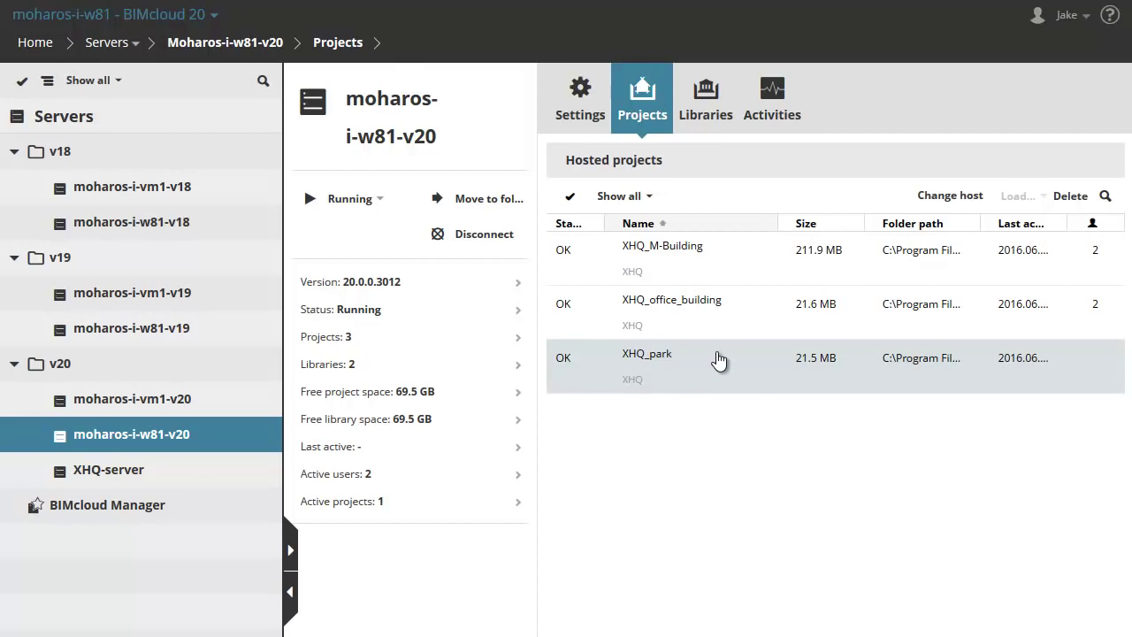
{"action": "left_click", "coordinate": [713, 253]}
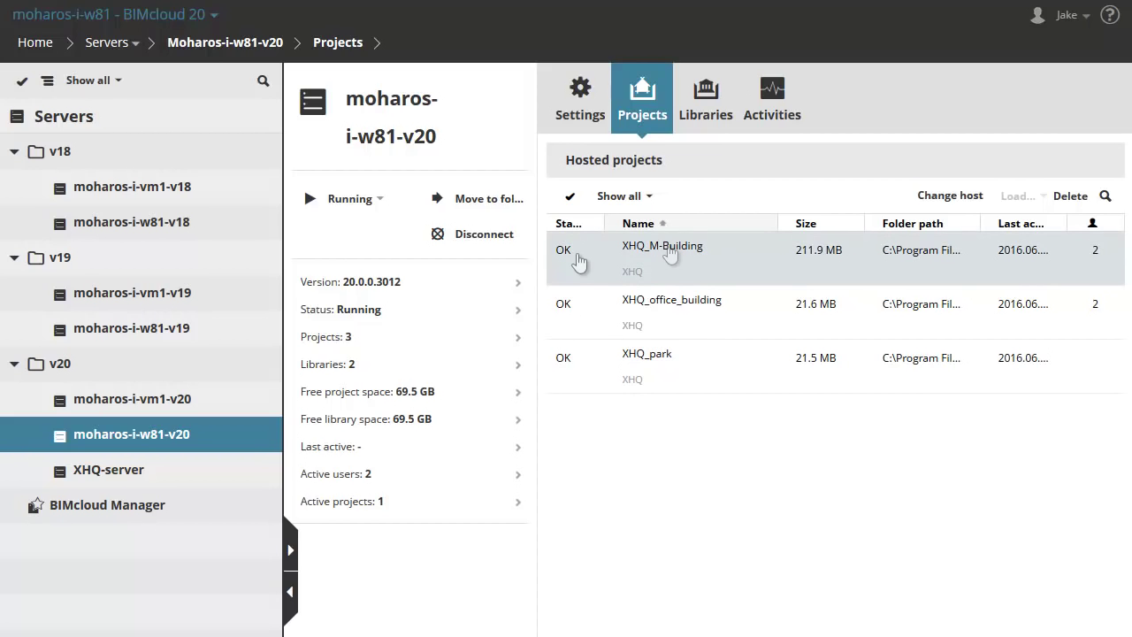
{"action": "left_click", "coordinate": [201, 473]}
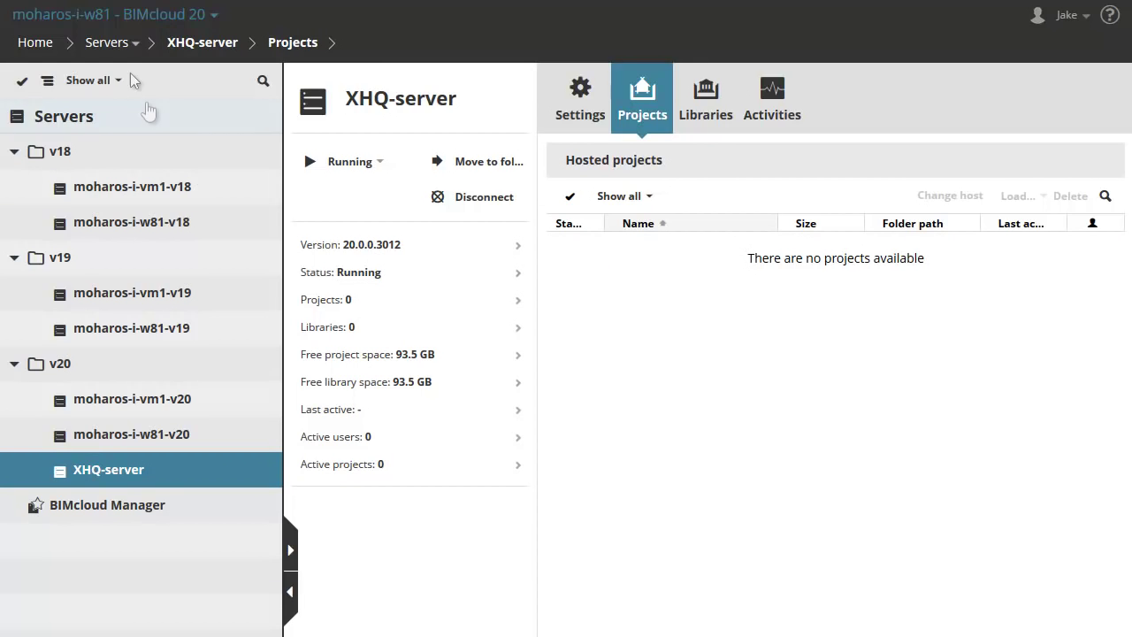
Return from Servers to the Projects area using the breadcrumb dropdown.
{"action": "left_click", "coordinate": [135, 44]}
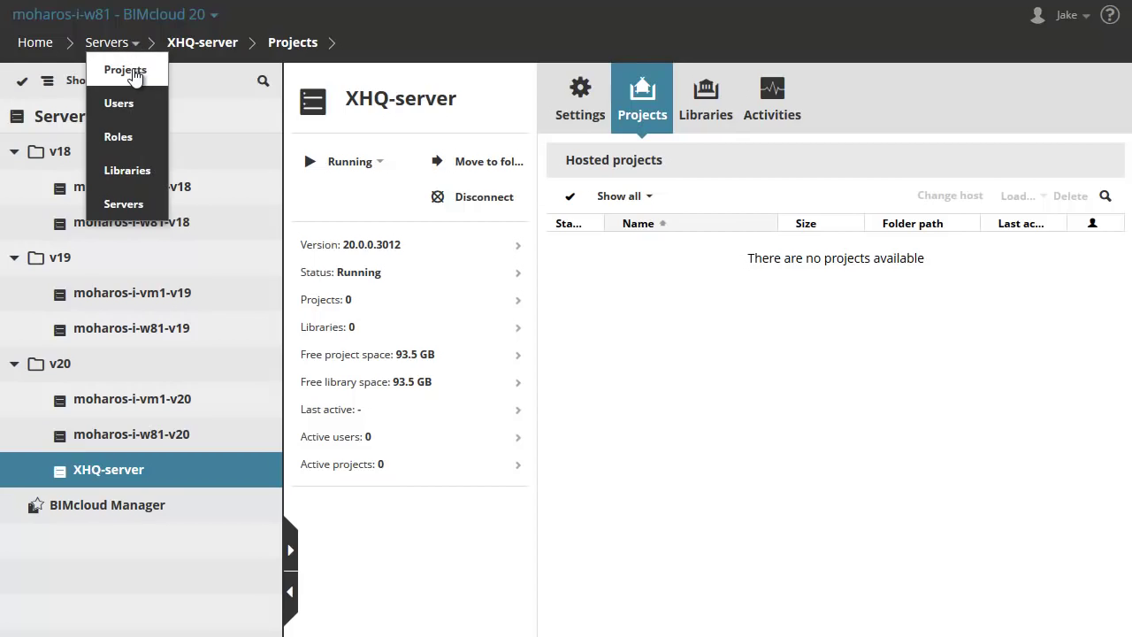
{"action": "left_click", "coordinate": [129, 71]}
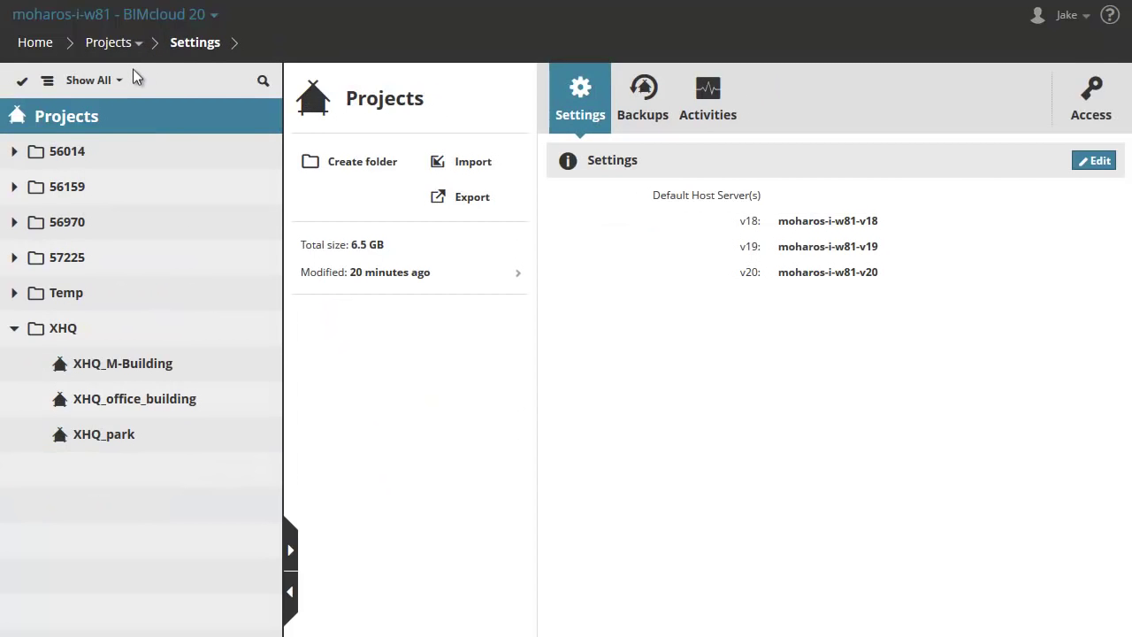
Open XHQ_M-Building's details from the Projects tree.
{"action": "left_click", "coordinate": [218, 371]}
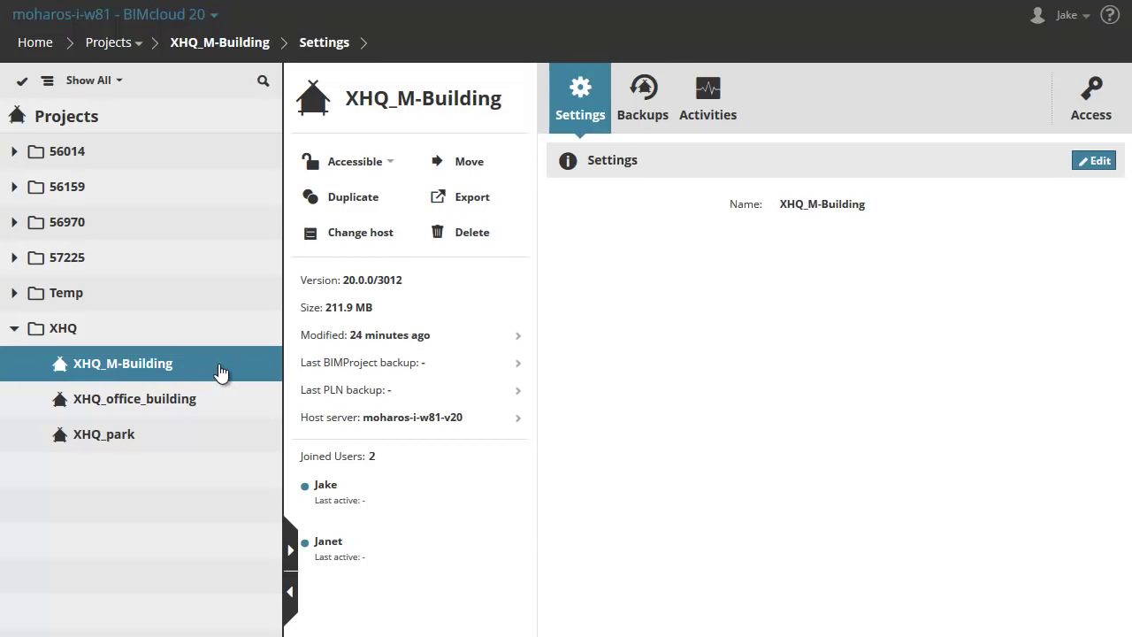
Set XHQ-server under the v20 group as XHQ_M-Building's new host and confirm.
{"action": "left_click", "coordinate": [380, 235]}
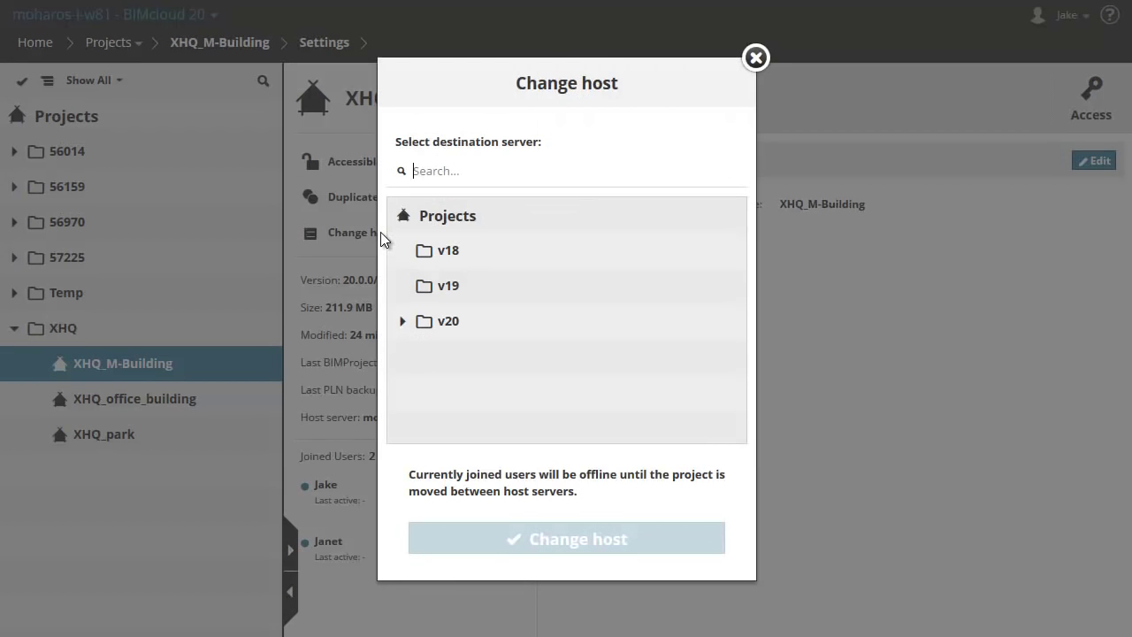
{"action": "left_click", "coordinate": [403, 323]}
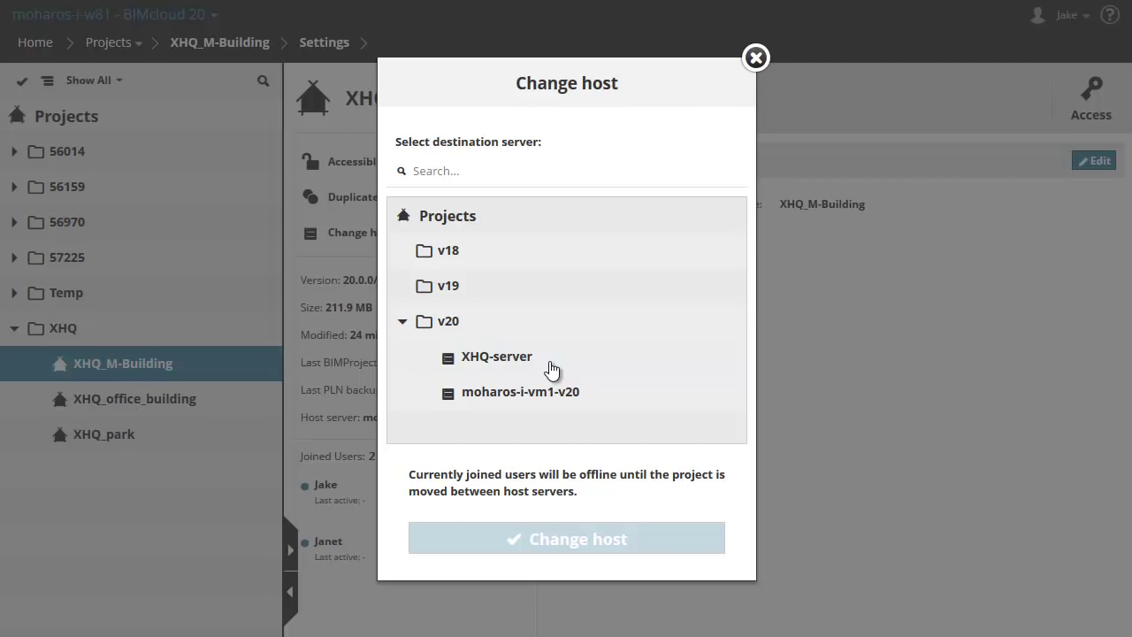
{"action": "left_click", "coordinate": [551, 364]}
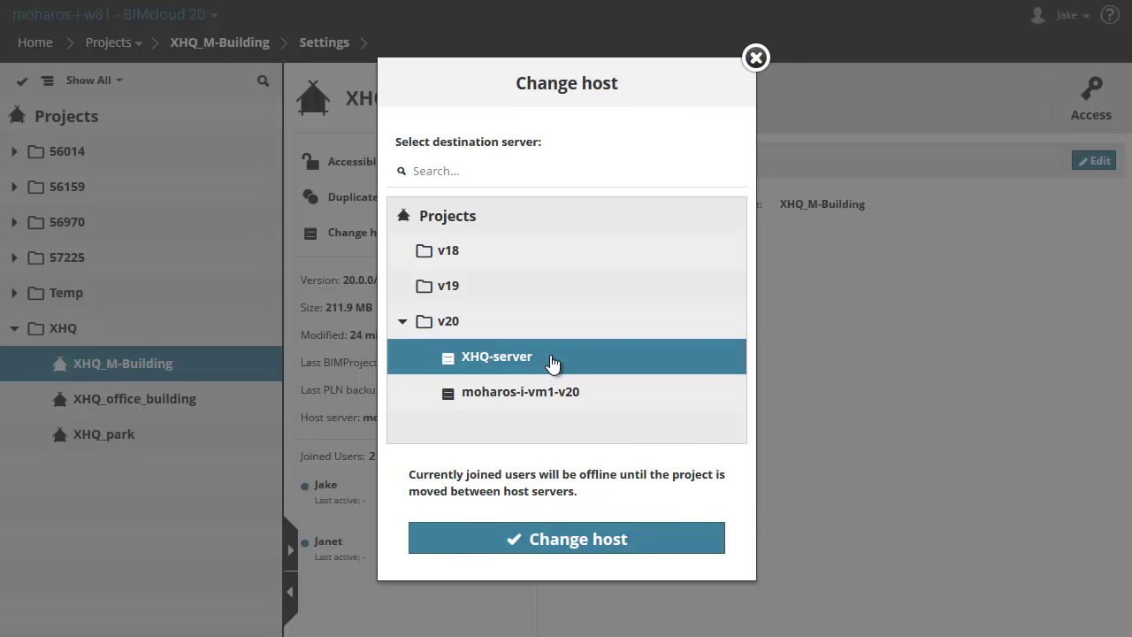
{"action": "left_click", "coordinate": [642, 543]}
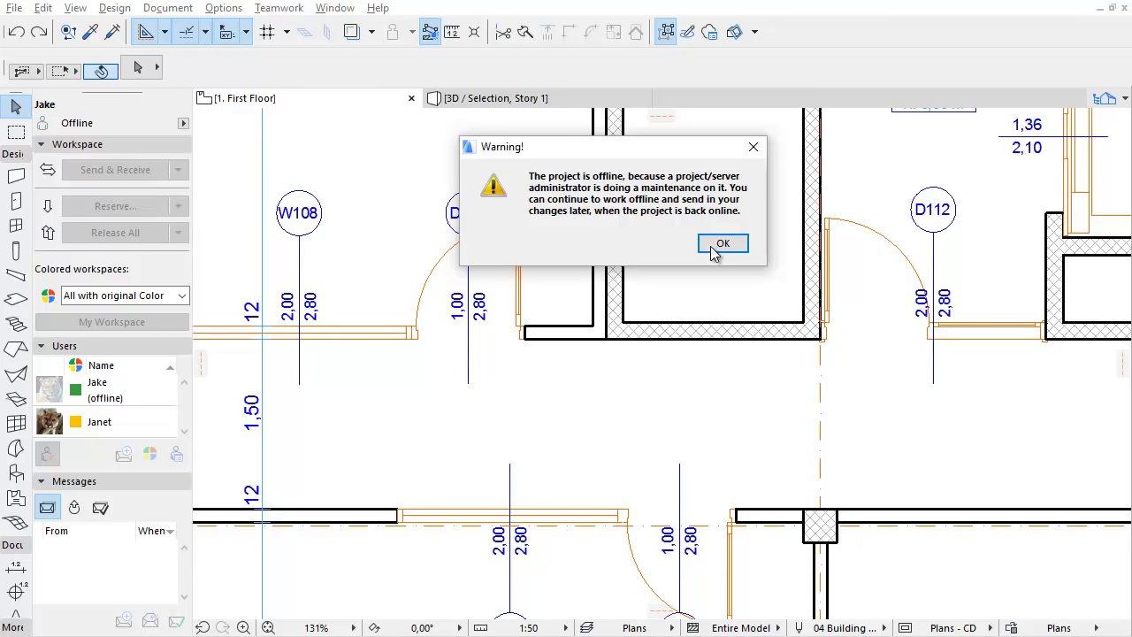
Dismiss the offline warning and set door D106's width to 1200 in the Info Box.
{"action": "left_click", "coordinate": [721, 245]}
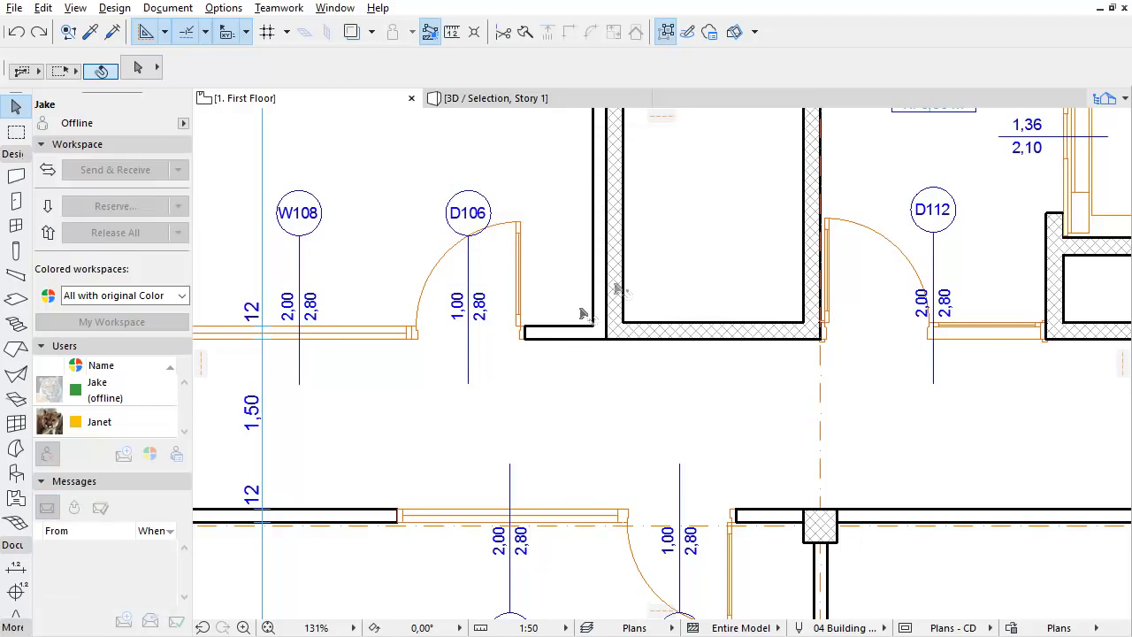
{"action": "left_click", "coordinate": [529, 340]}
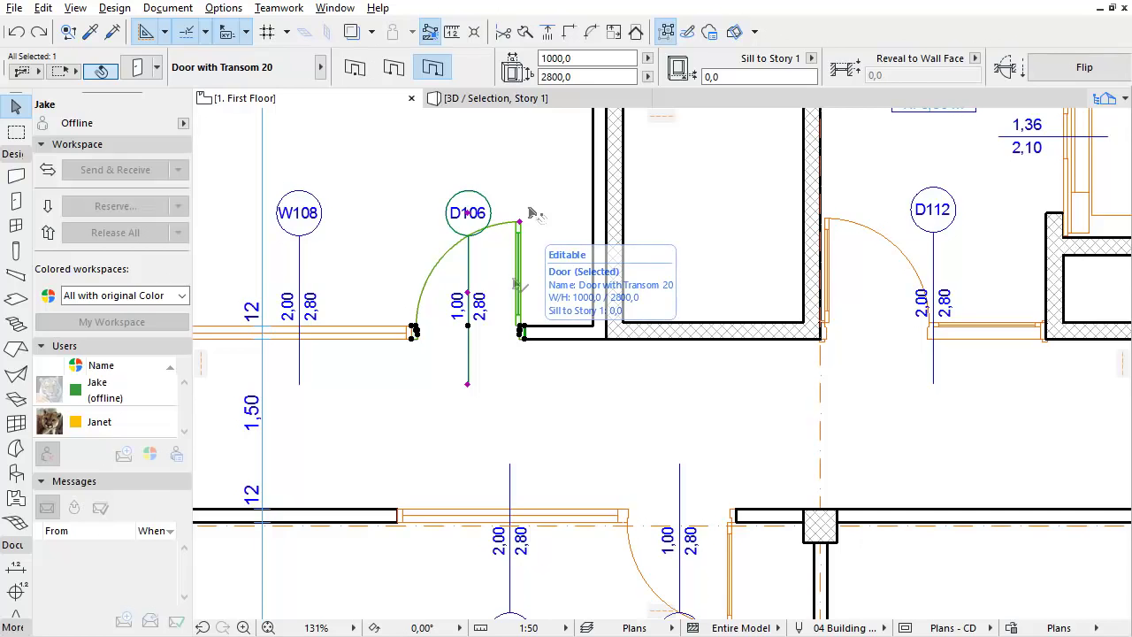
{"action": "left_click", "coordinate": [527, 58]}
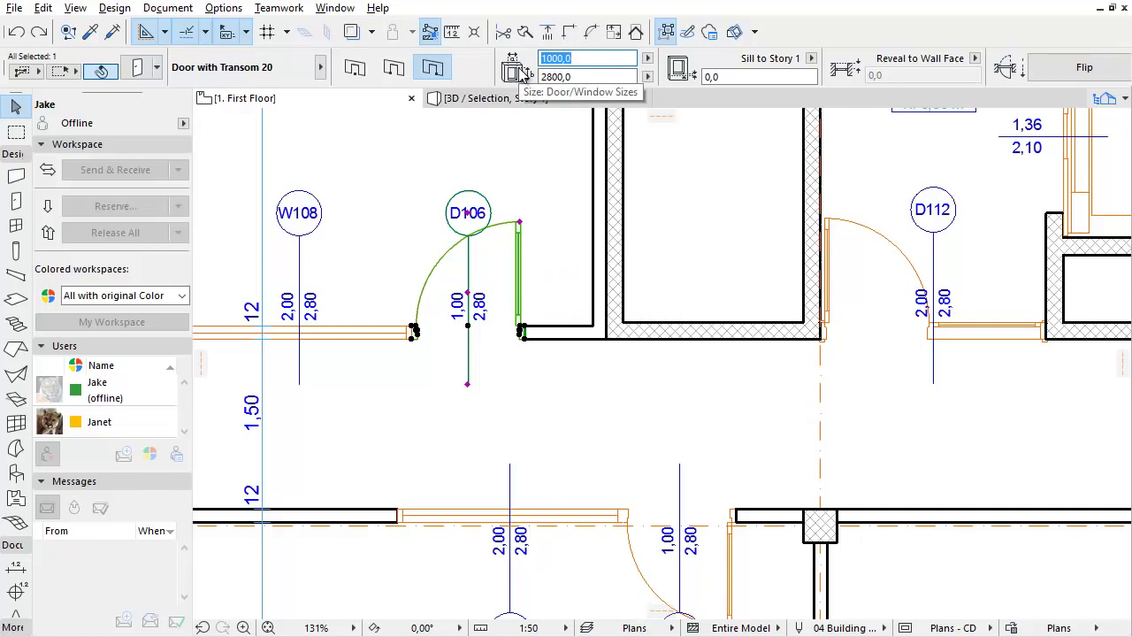
{"action": "type", "text": "1200,0"}
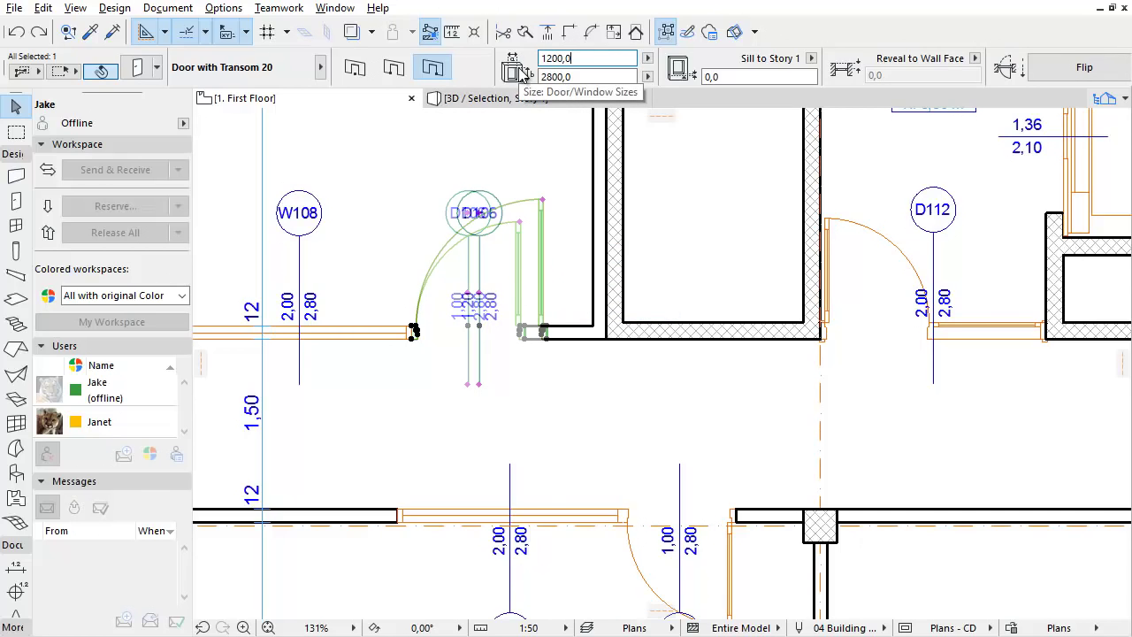
{"action": "key", "text": "Return"}
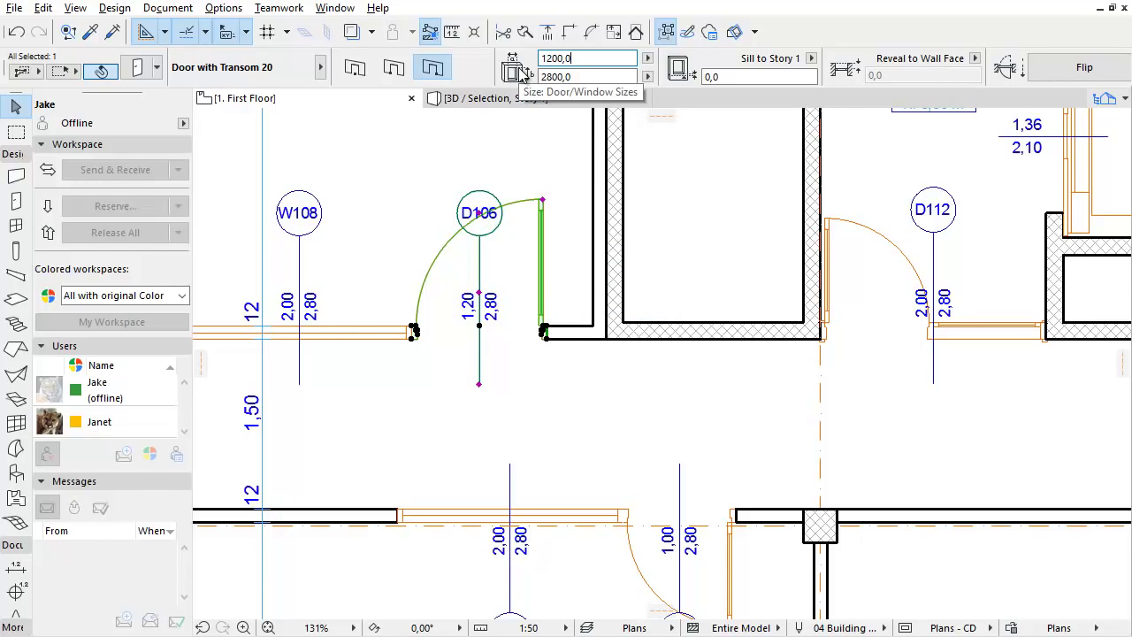
{"action": "left_click", "coordinate": [466, 165]}
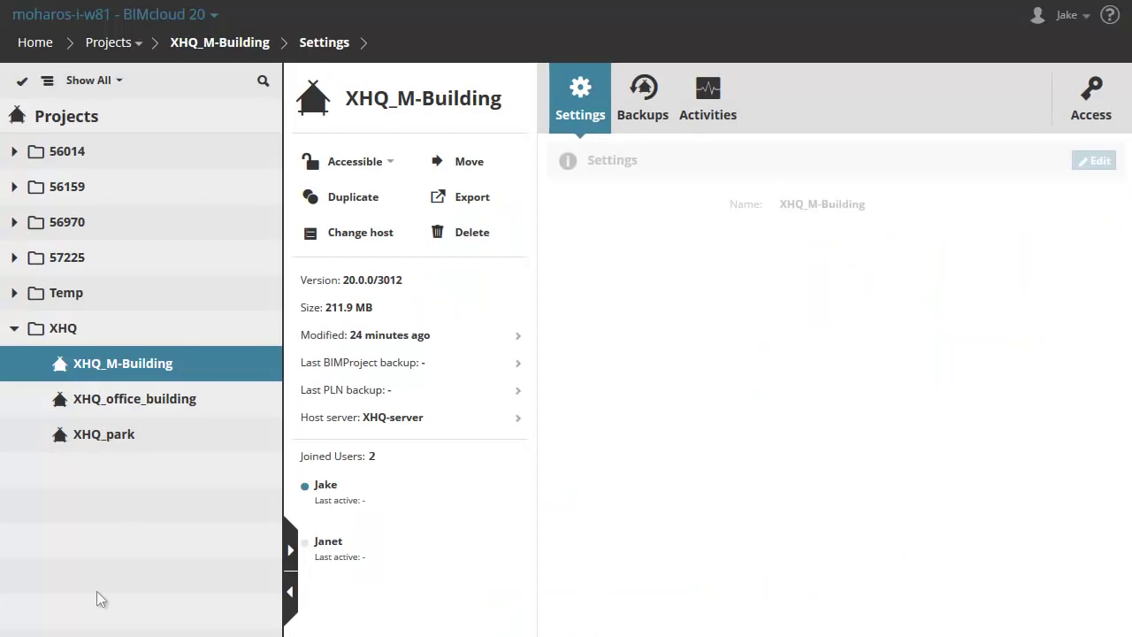
Open XHQ-server's settings page from XHQ_M-Building's Host server link in the XHQ folder.
{"action": "left_click", "coordinate": [161, 330]}
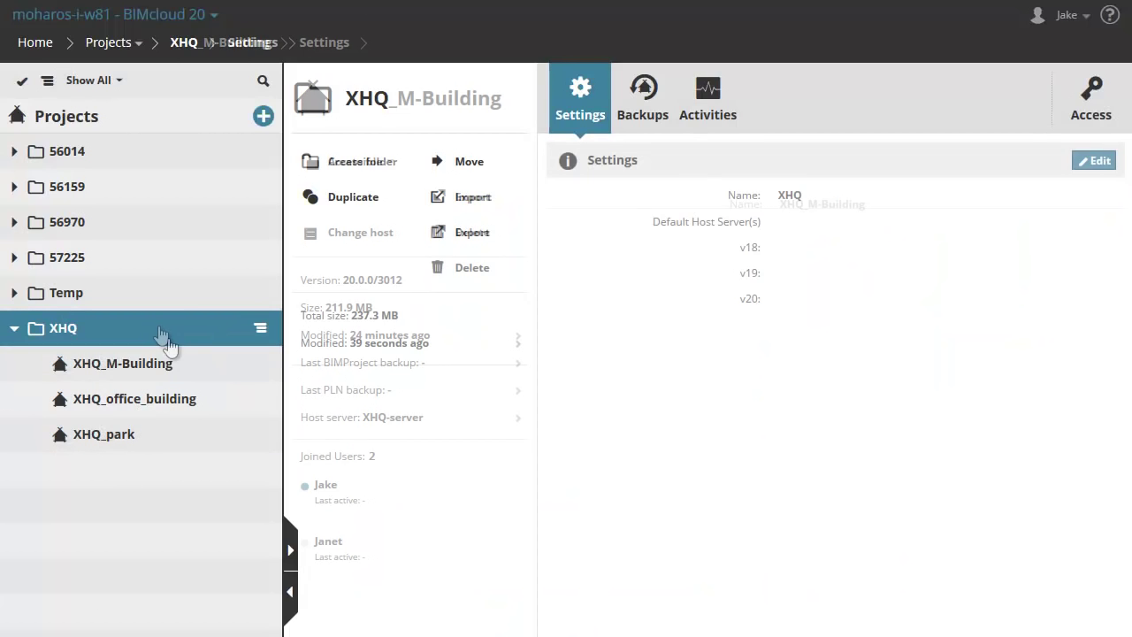
{"action": "left_click", "coordinate": [187, 370]}
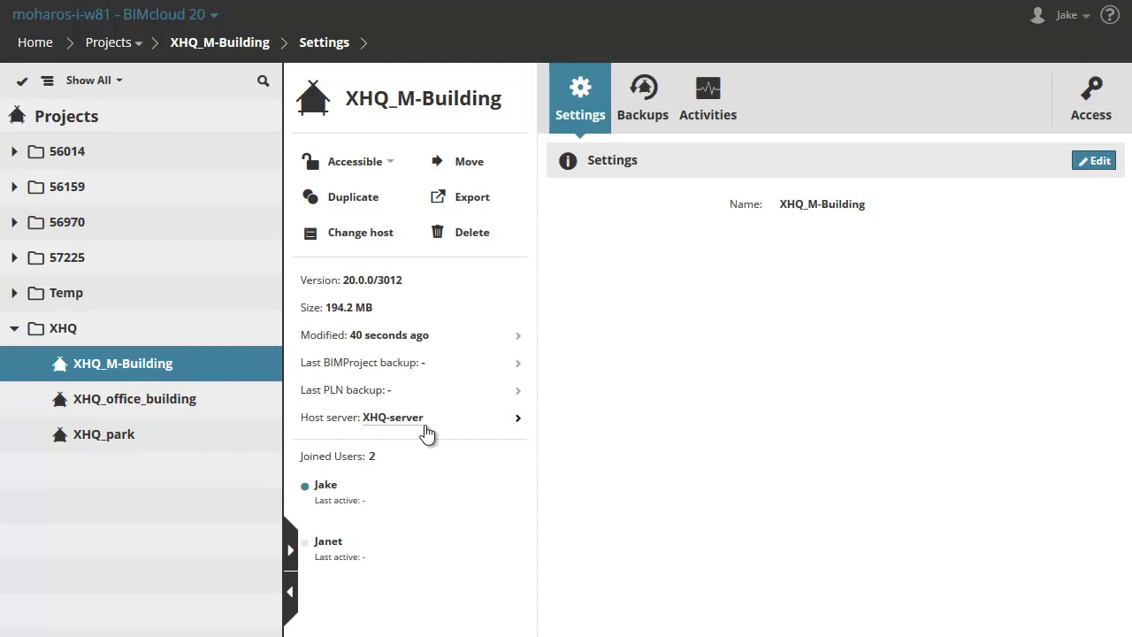
{"action": "left_click", "coordinate": [519, 425]}
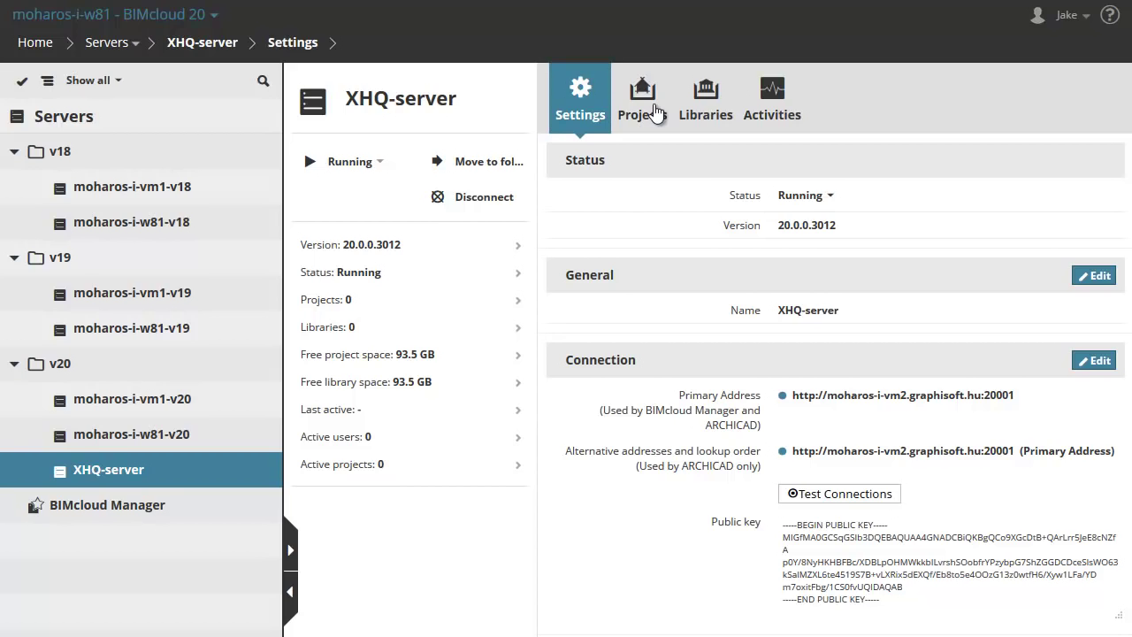
Confirm XHQ-server now hosts XHQ_M-Building, then view moharos-i-w81-v20's hosted projects.
{"action": "left_click", "coordinate": [655, 113]}
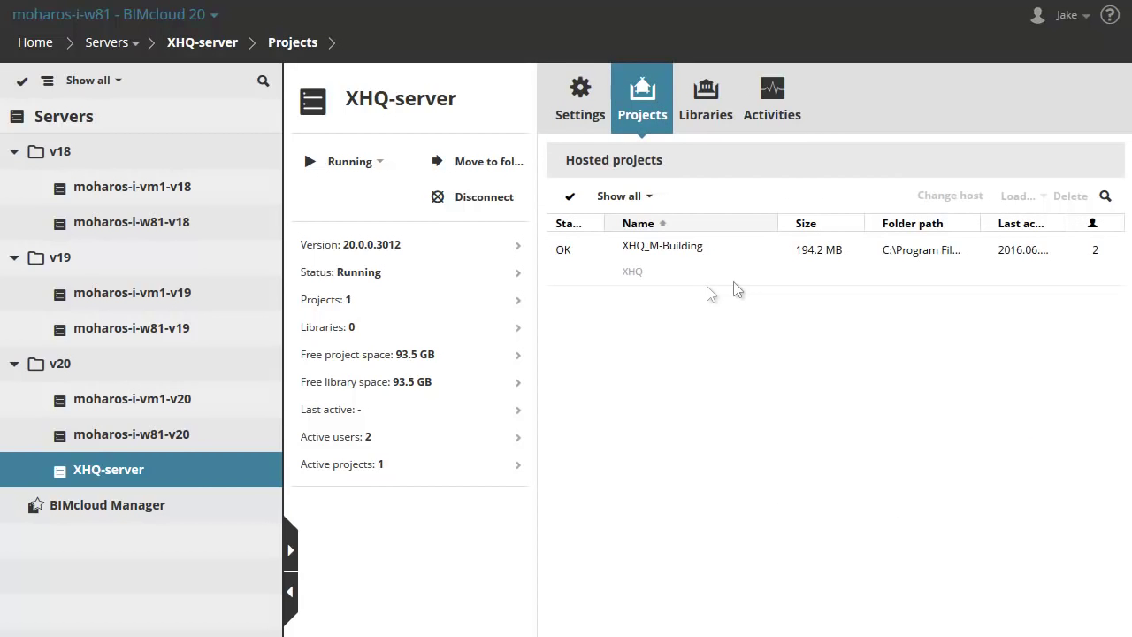
{"action": "left_click", "coordinate": [716, 257]}
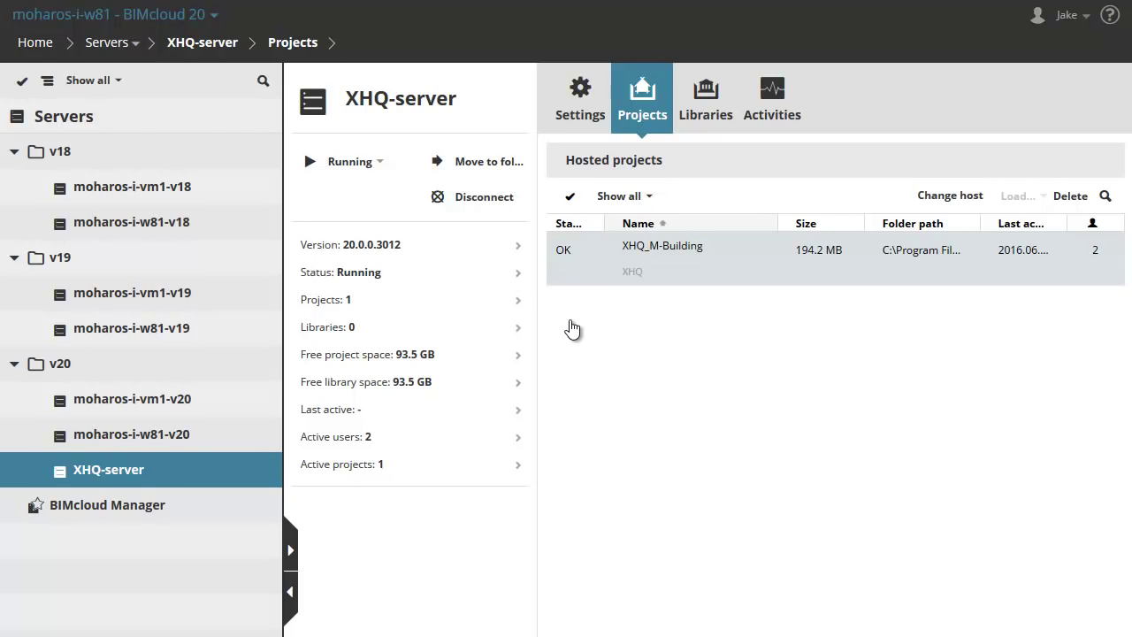
{"action": "left_click", "coordinate": [182, 441]}
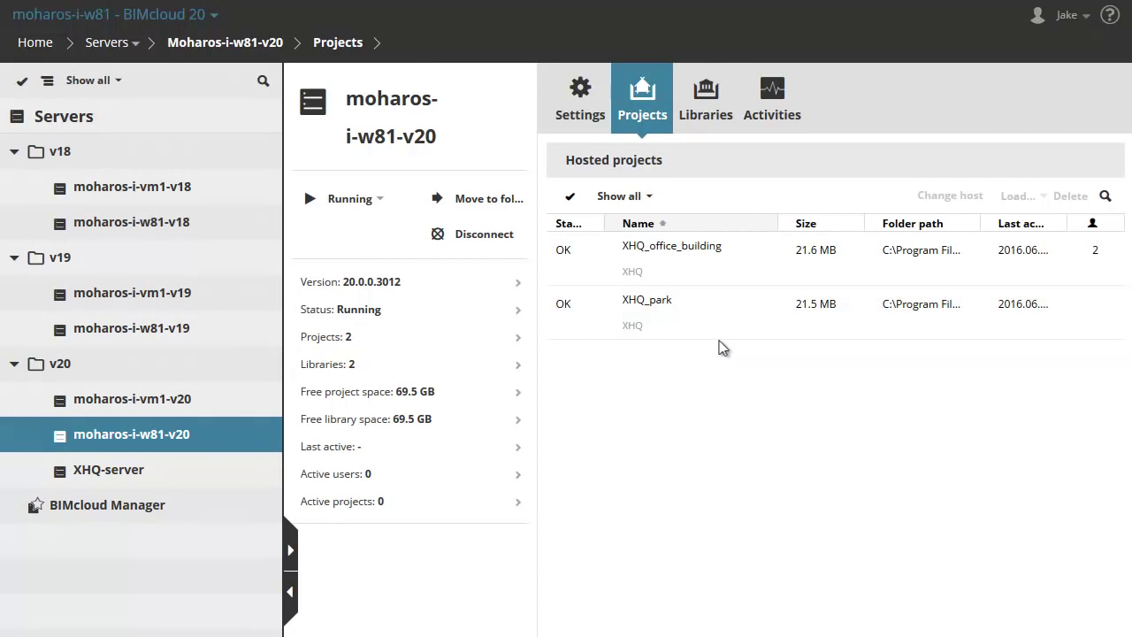
Select XHQ_office_building in moharos-i-w81-v20's Hosted projects list.
{"action": "left_click", "coordinate": [732, 260]}
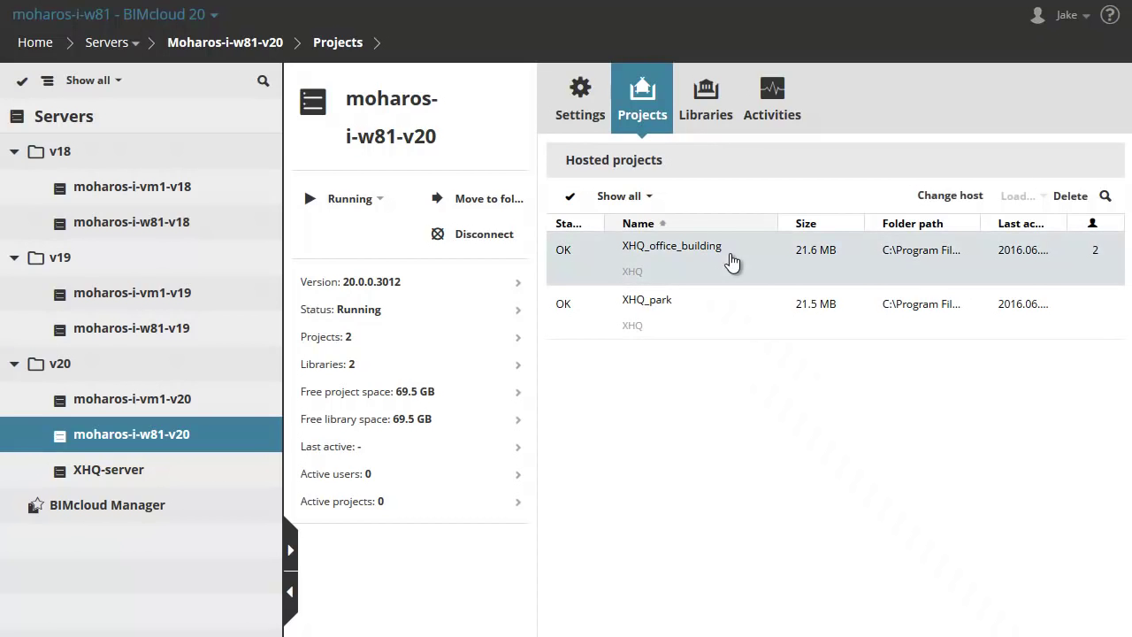
Change the host of XHQ_office_building to XHQ-server from the v20 group.
{"action": "left_click", "coordinate": [974, 198]}
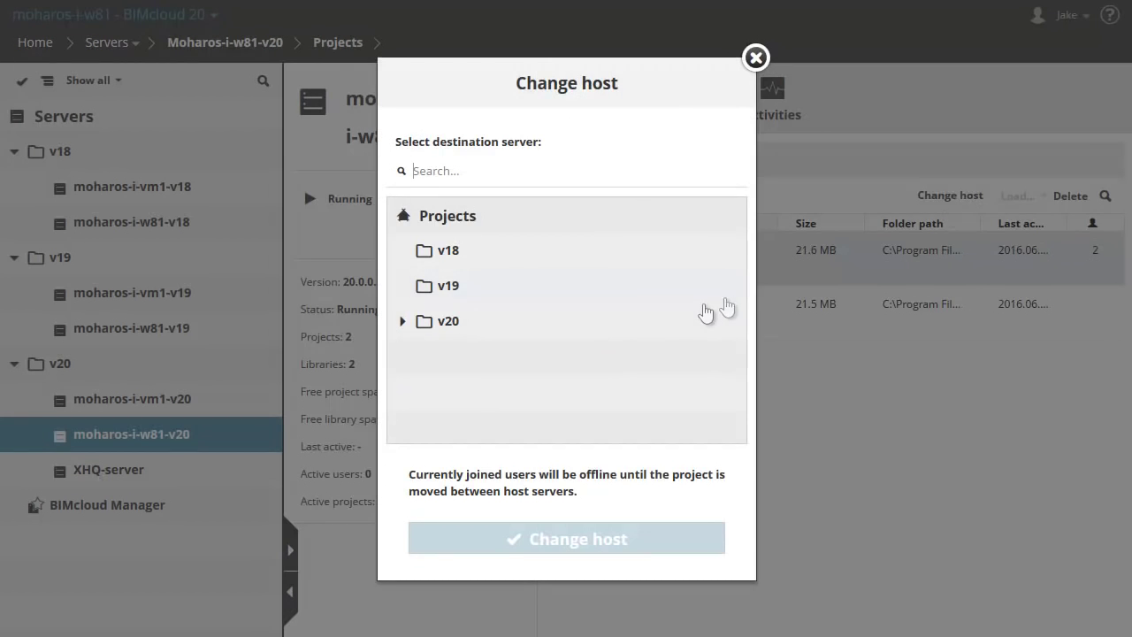
{"action": "left_click", "coordinate": [403, 324]}
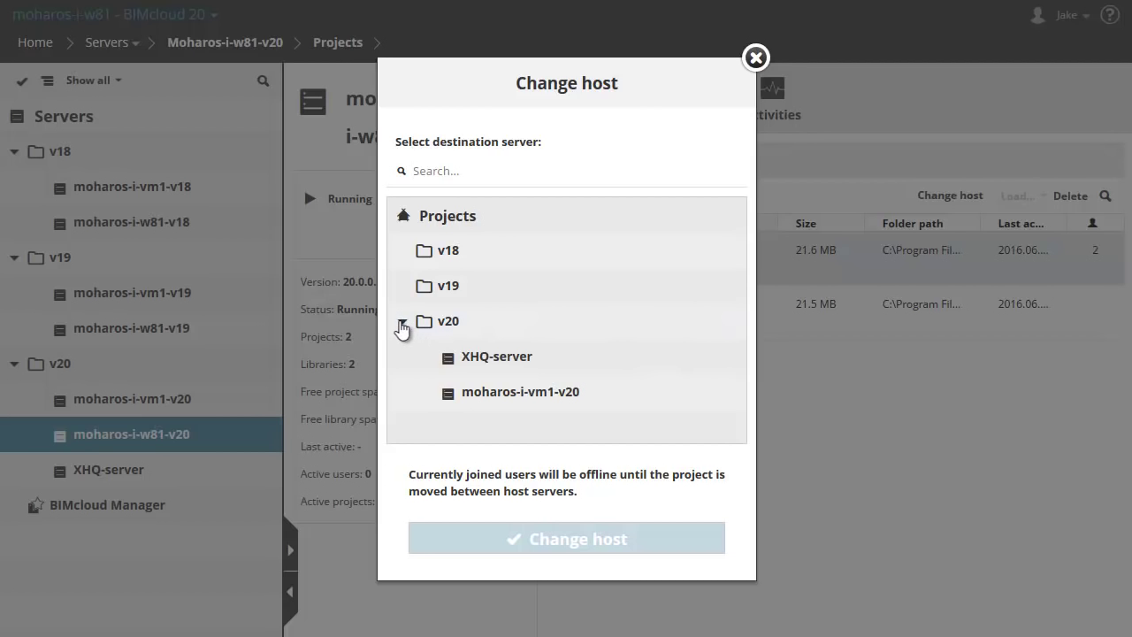
{"action": "left_click", "coordinate": [529, 363]}
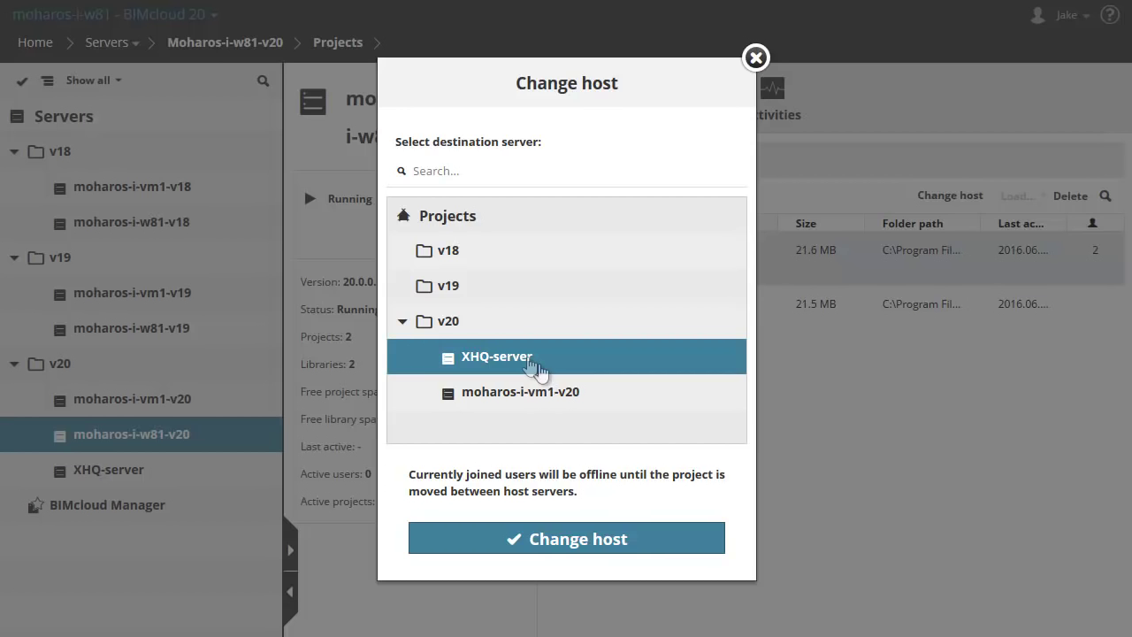
{"action": "left_click", "coordinate": [655, 541]}
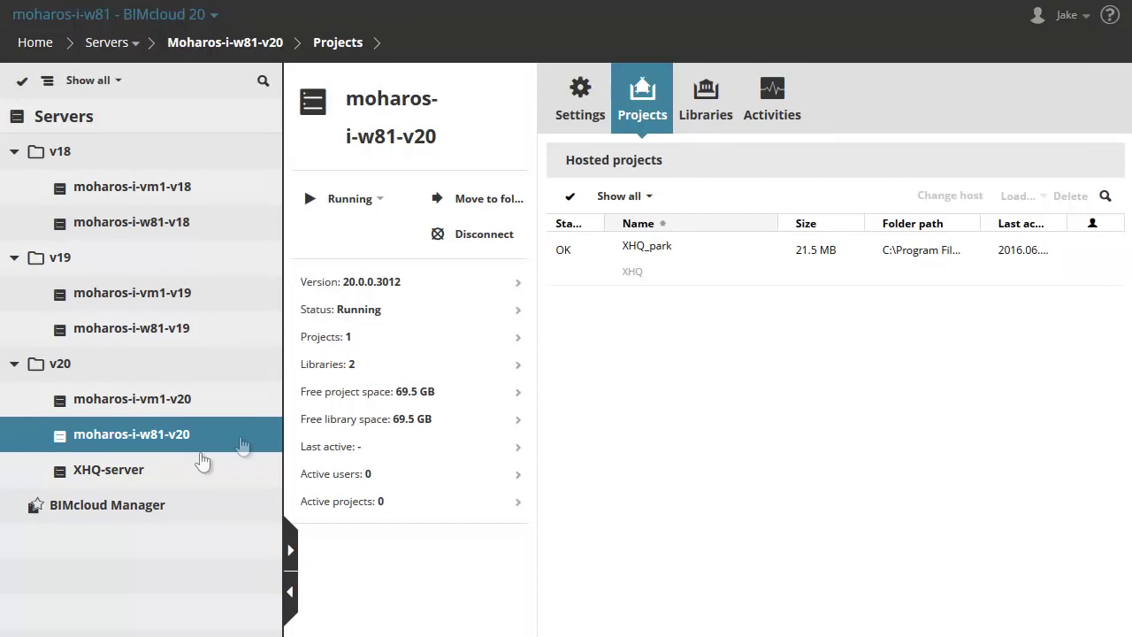
Check XHQ-server's hosted projects, view the Projects overview, then return to the Servers overview.
{"action": "left_click", "coordinate": [174, 471]}
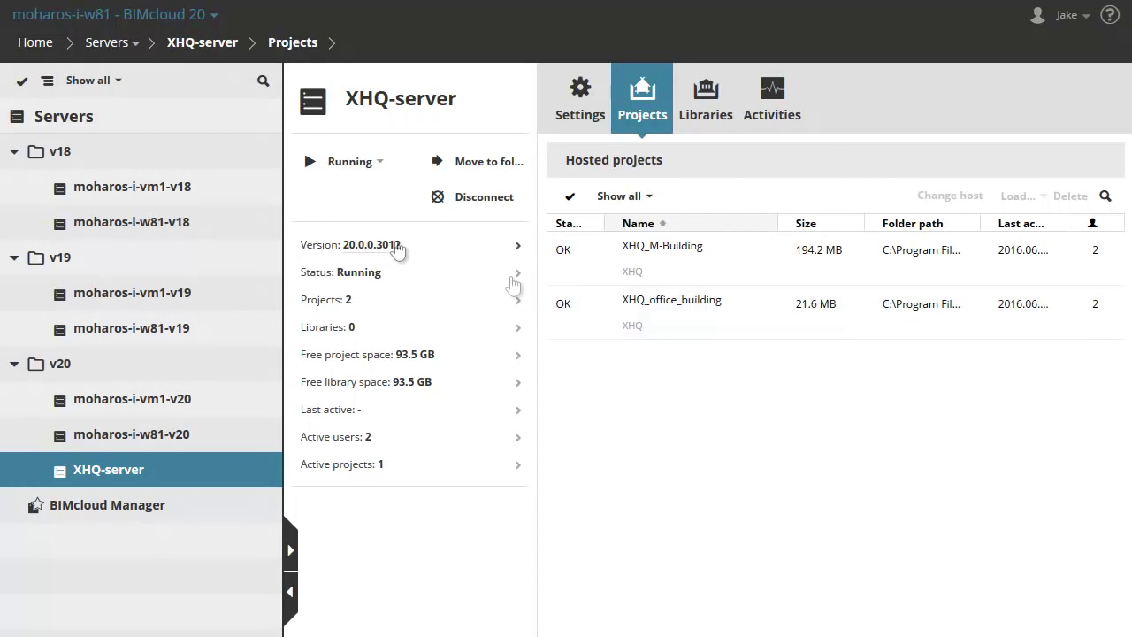
{"action": "left_click", "coordinate": [138, 46]}
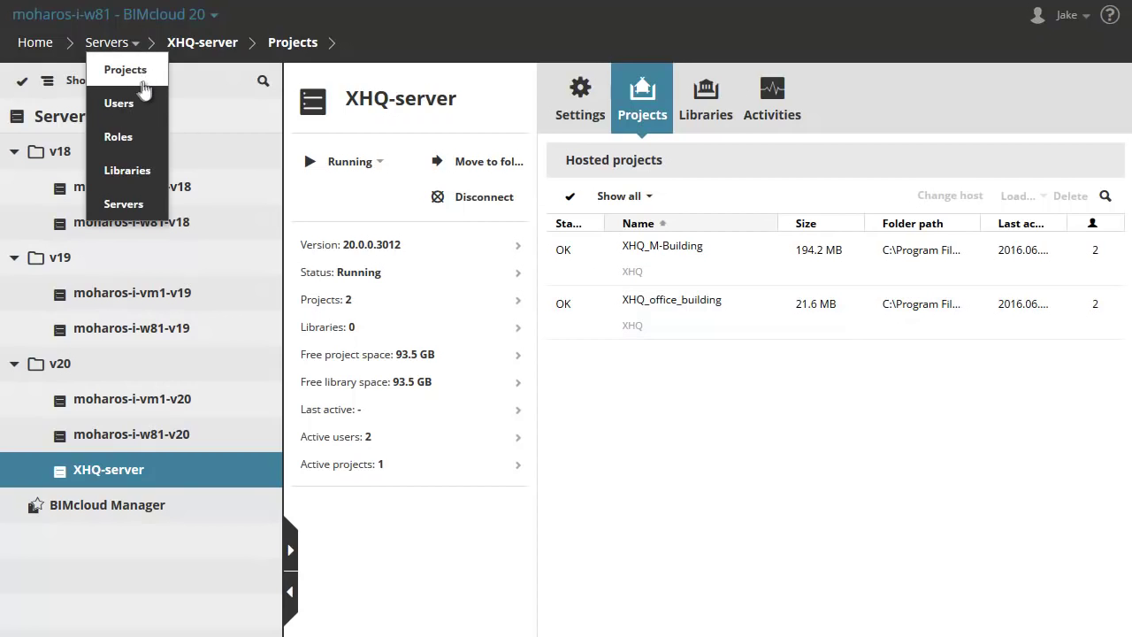
{"action": "left_click", "coordinate": [147, 77]}
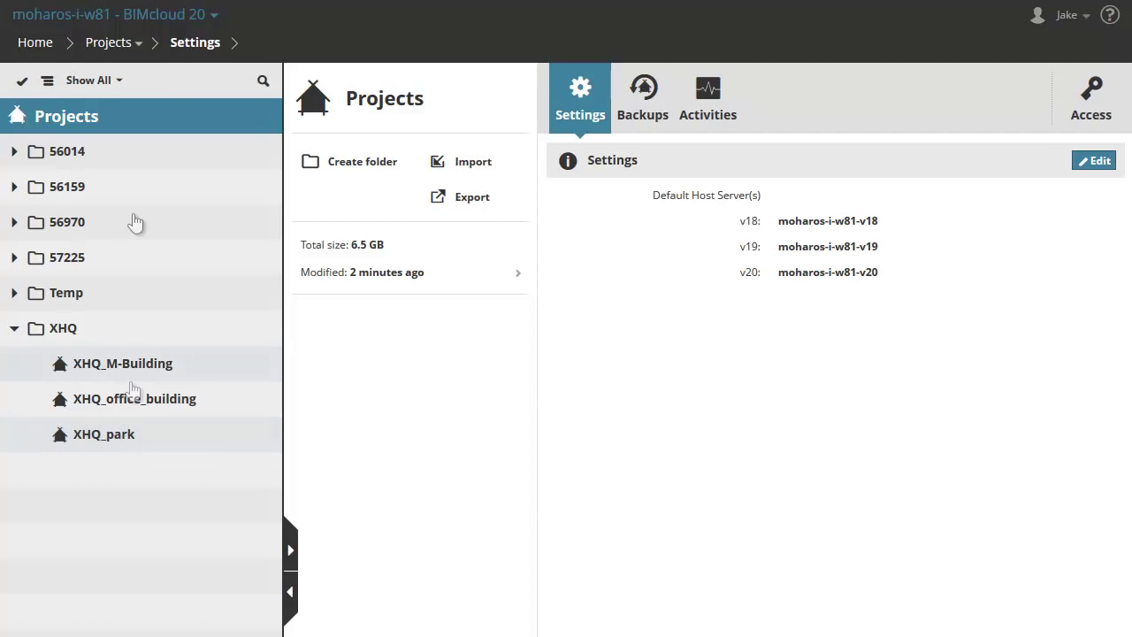
{"action": "left_click", "coordinate": [139, 44]}
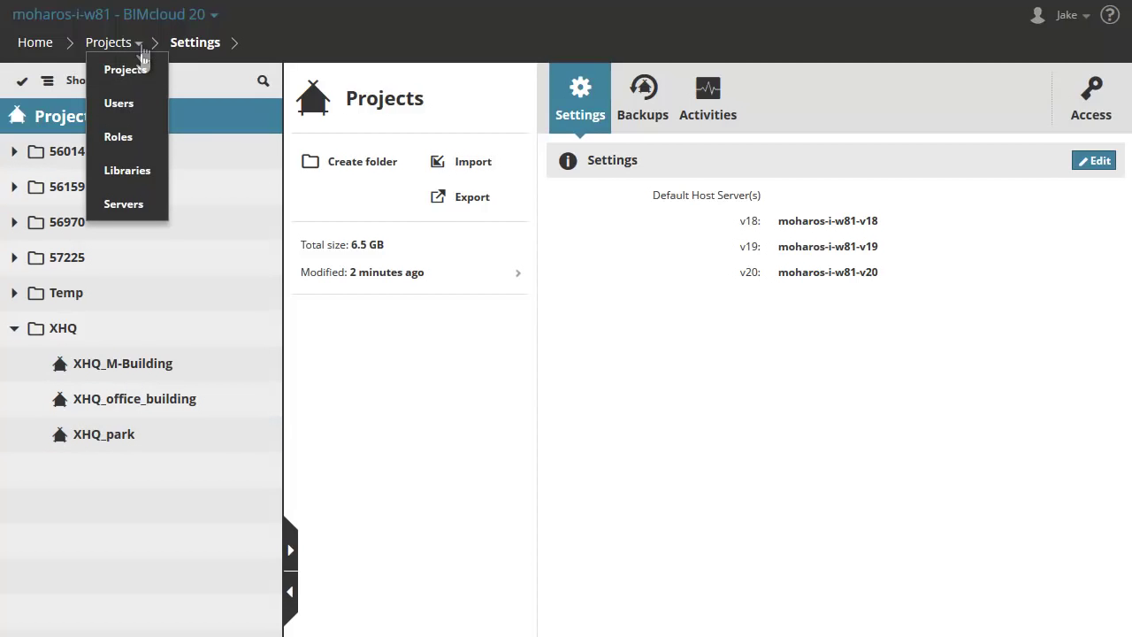
{"action": "left_click", "coordinate": [153, 205]}
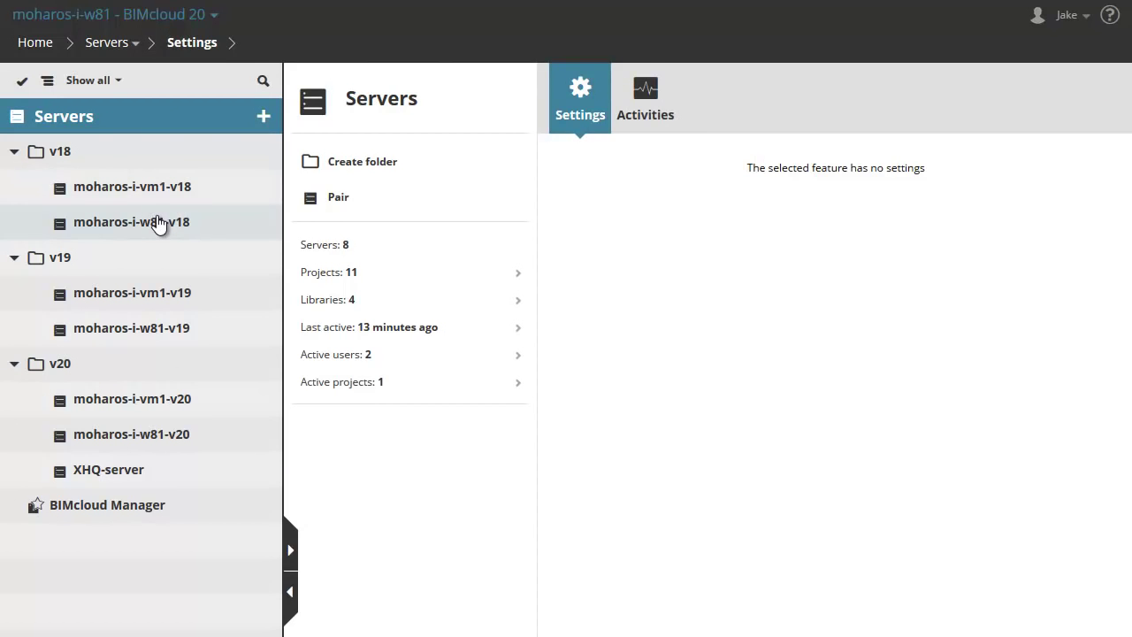
Attempt a host change for pmk_test on moharos-i-w81-v18 and dismiss the v18 warning.
{"action": "left_click", "coordinate": [157, 221]}
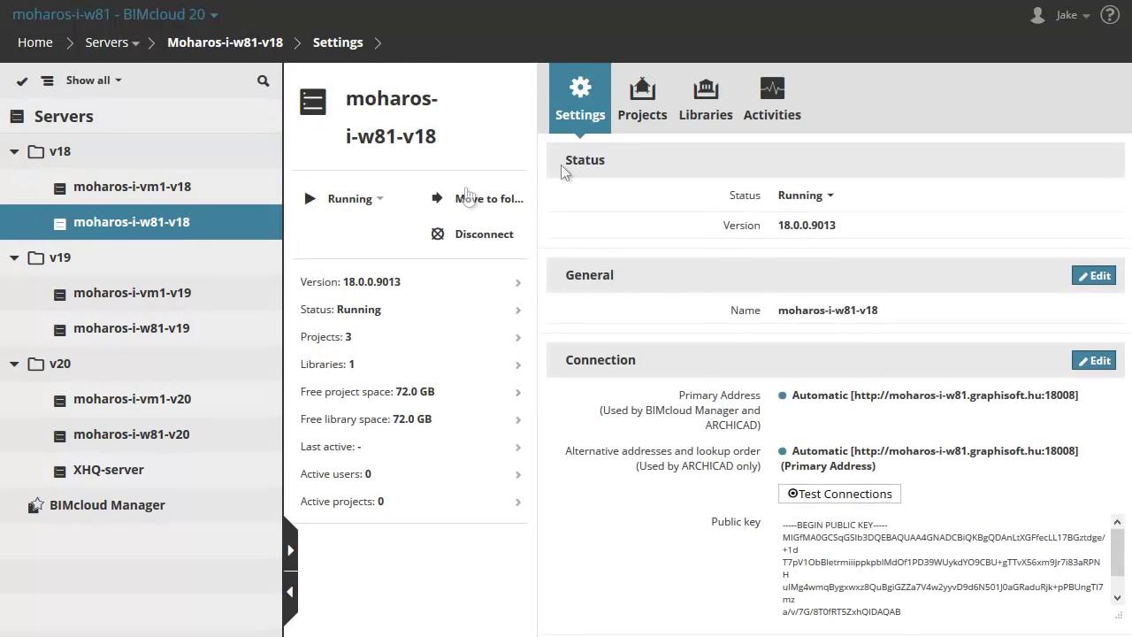
{"action": "left_click", "coordinate": [659, 106]}
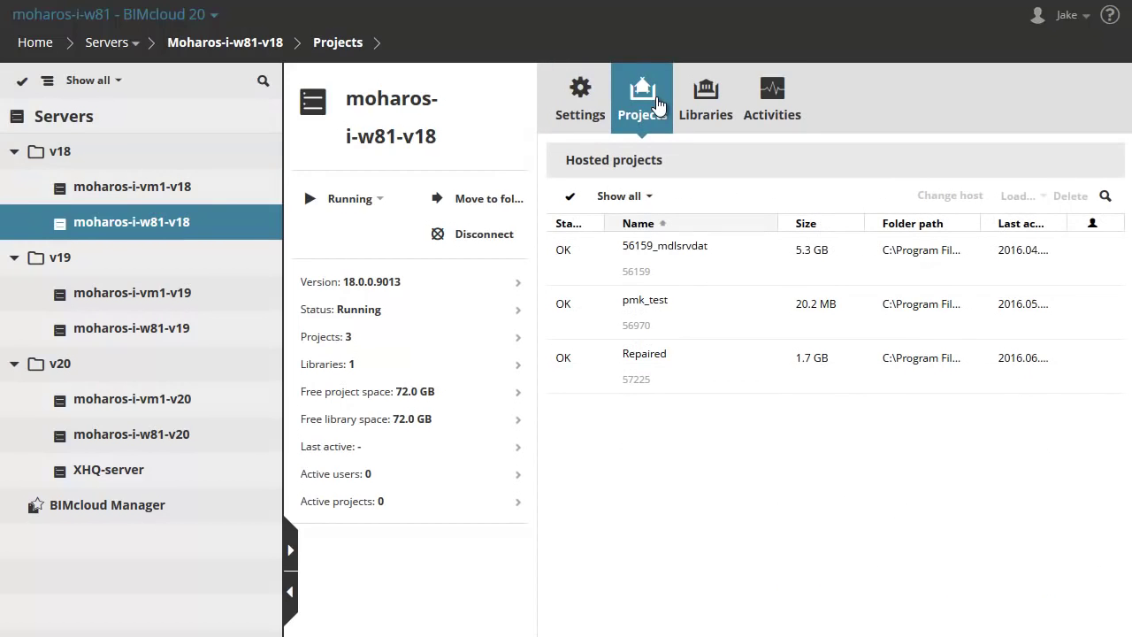
{"action": "left_click", "coordinate": [687, 312]}
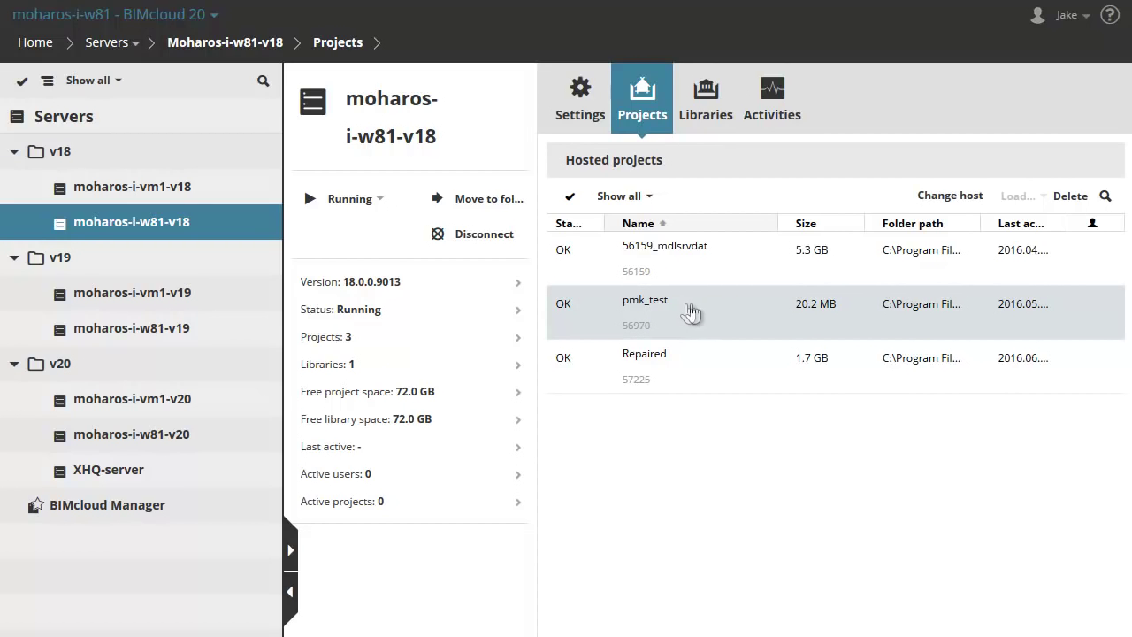
{"action": "left_click", "coordinate": [951, 197]}
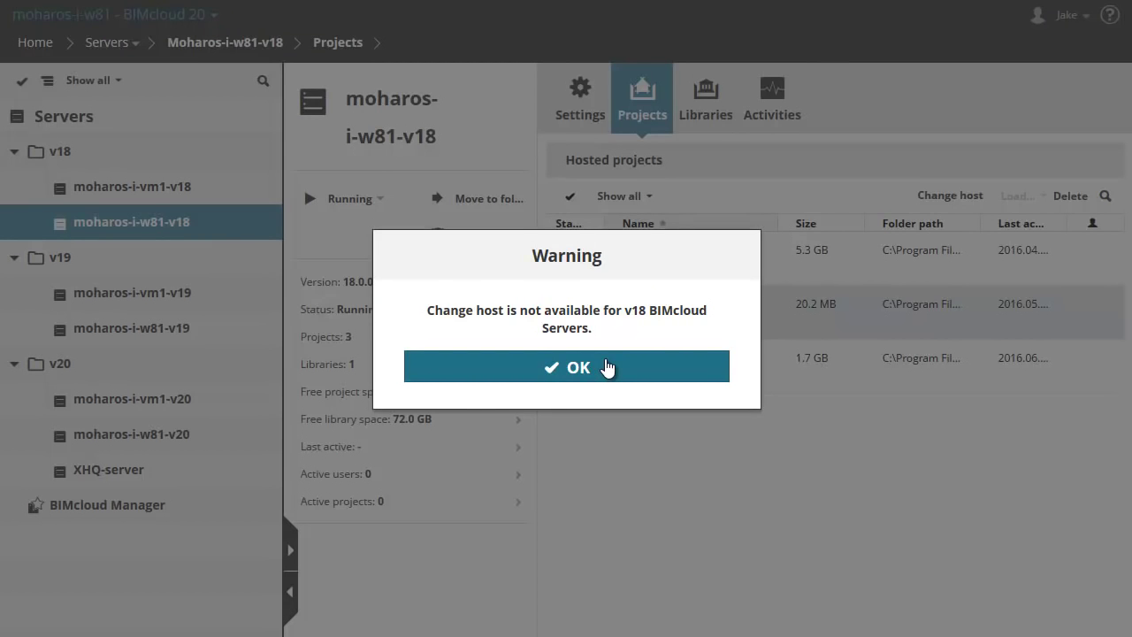
{"action": "left_click", "coordinate": [607, 367]}
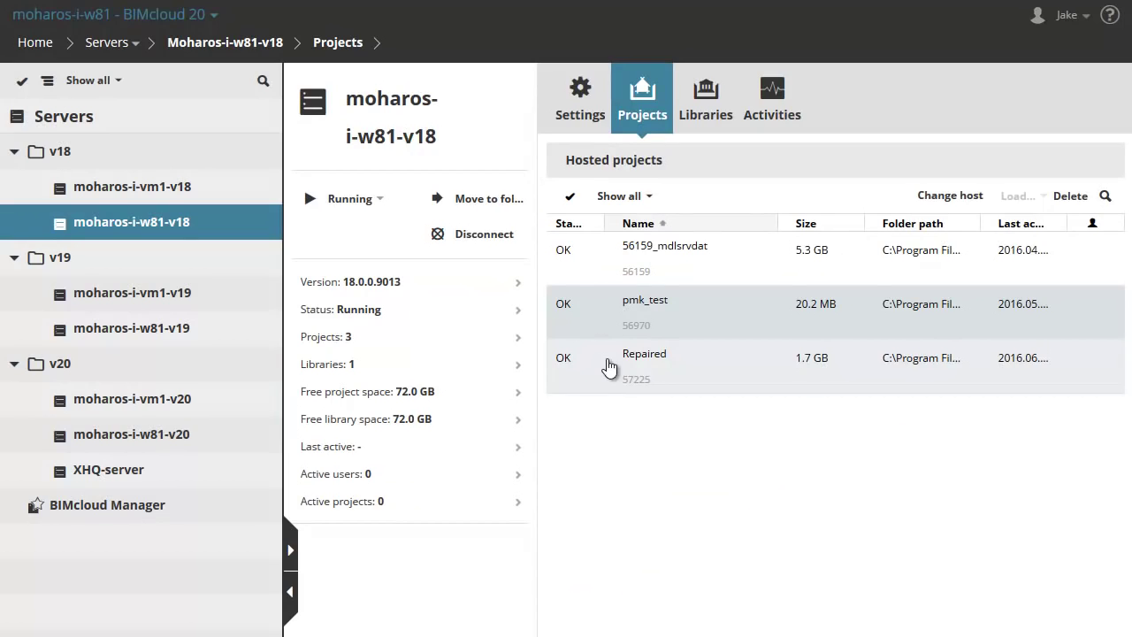
Review v19-only destinations for test_v19 on moharos-i-vm1-v19, then cancel without moving.
{"action": "left_click", "coordinate": [195, 299]}
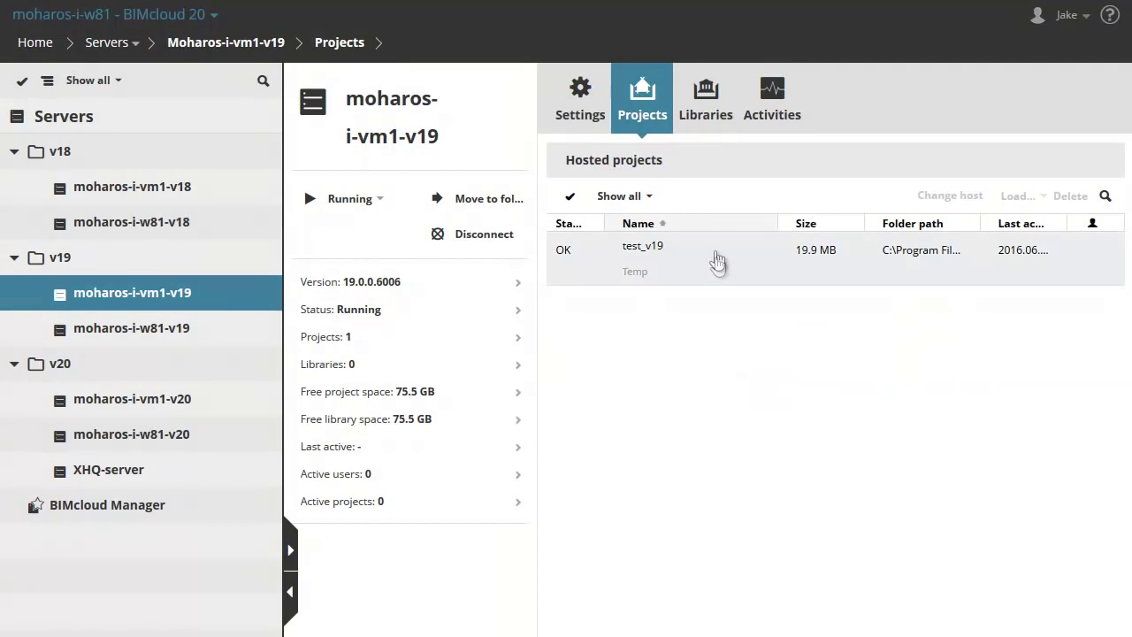
{"action": "left_click", "coordinate": [717, 261]}
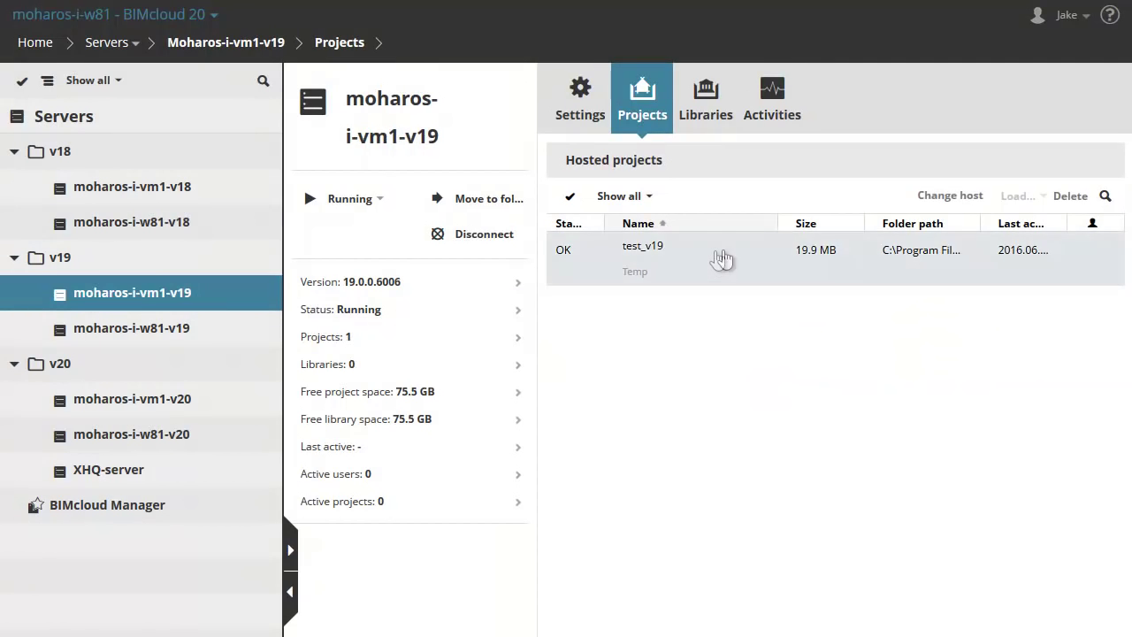
{"action": "left_click", "coordinate": [948, 196]}
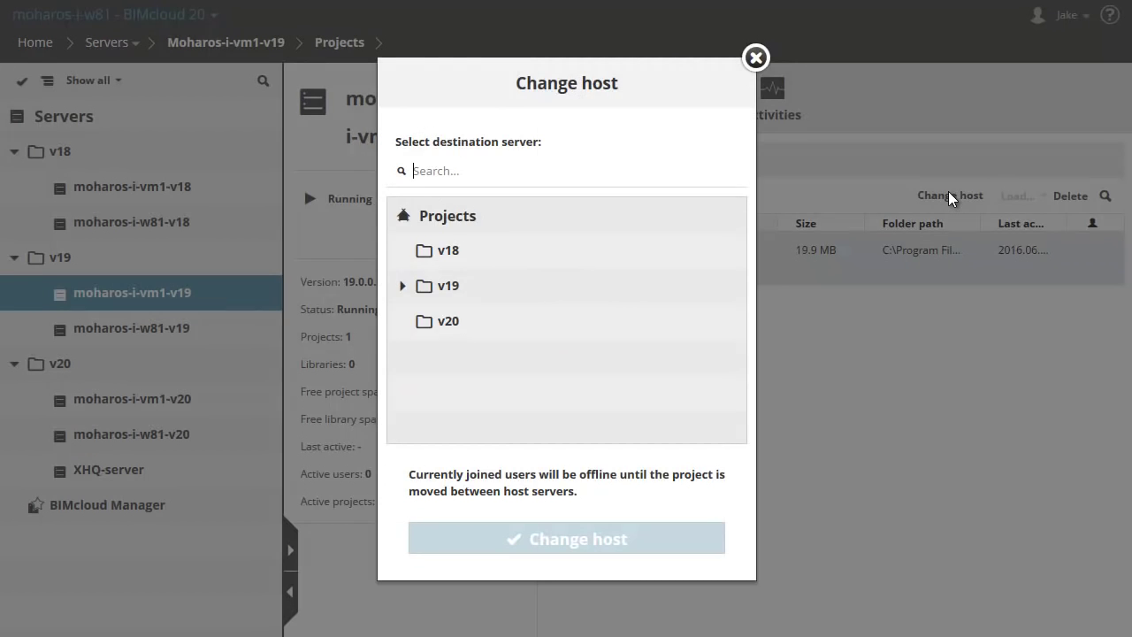
{"action": "left_click", "coordinate": [401, 286]}
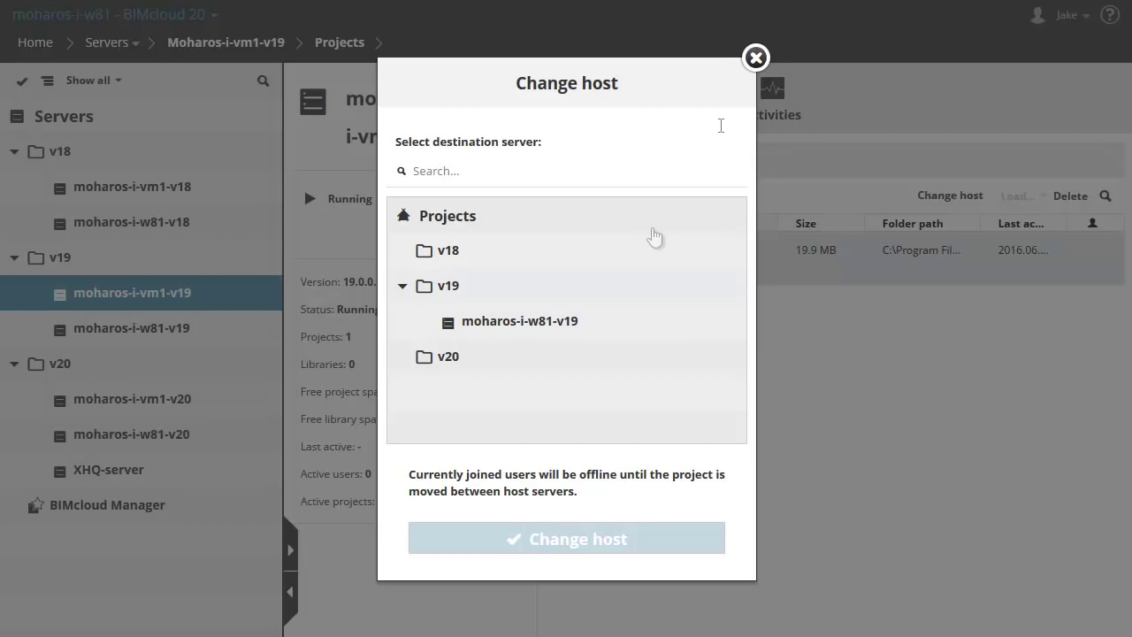
{"action": "left_click", "coordinate": [756, 58]}
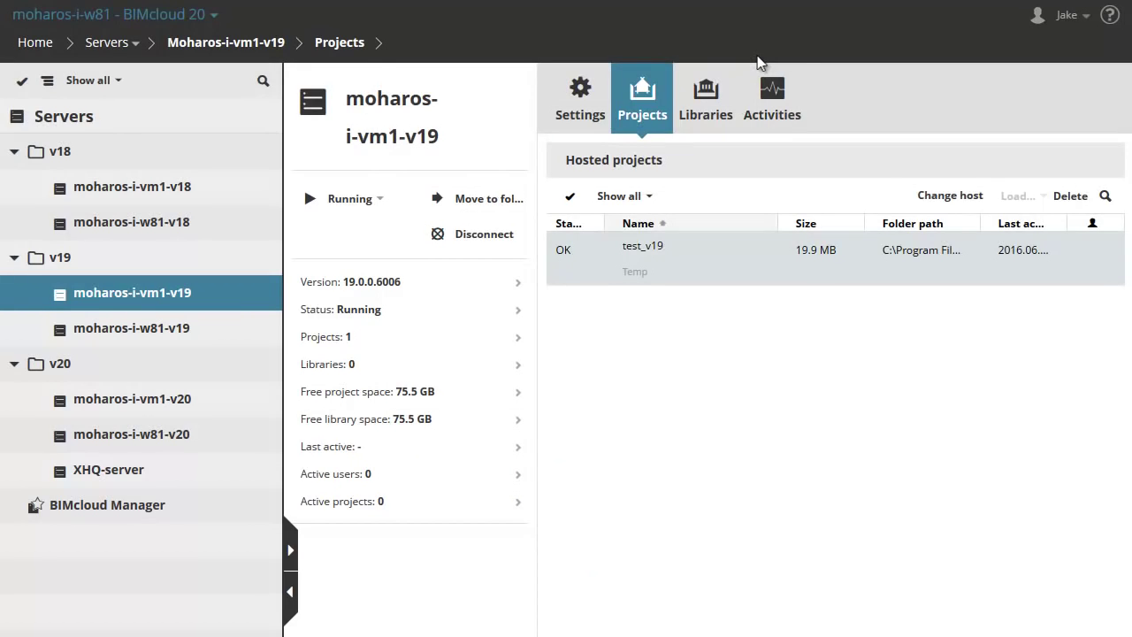